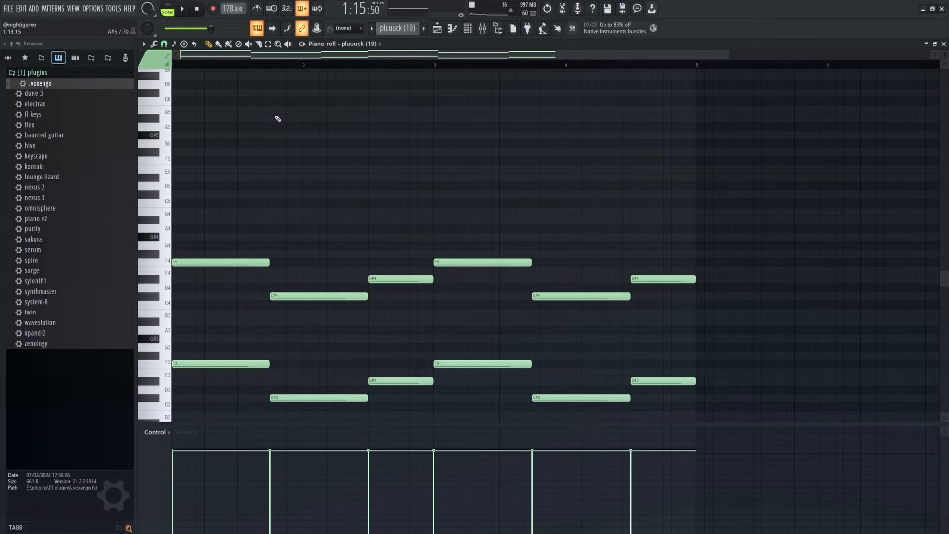
Step: Review and play back the pluuuck (19) chord and melody notes, and look at its Spire synth settings
scroll(303, 77, down, 2)
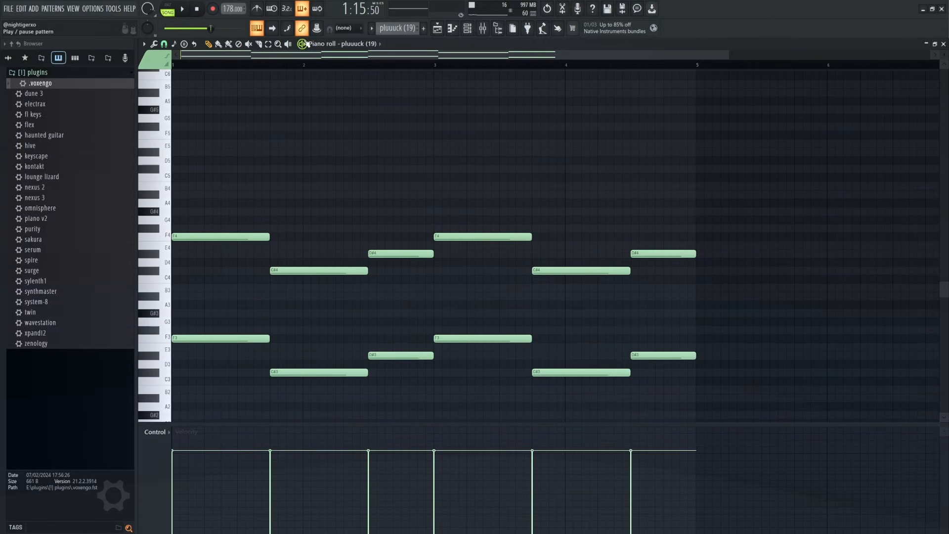
key(space)
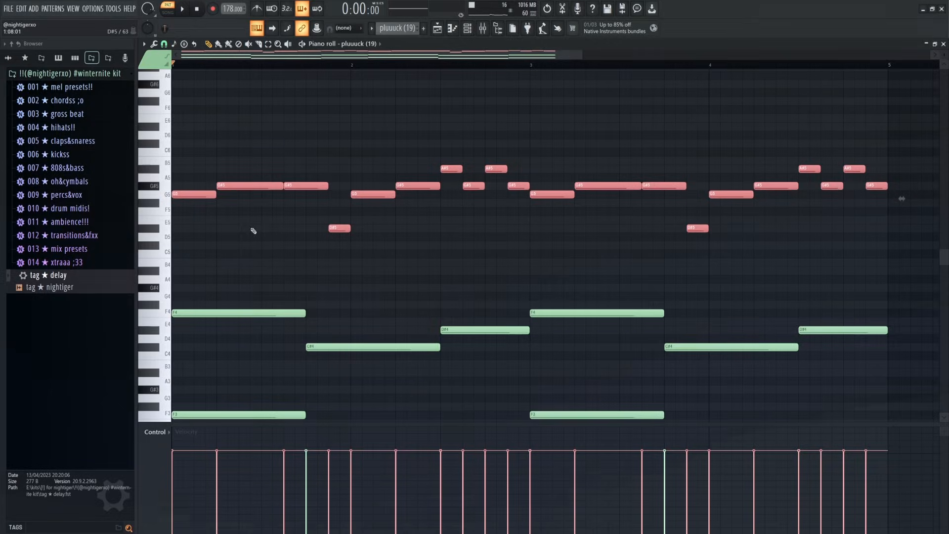
scroll(147, 203, down, 2)
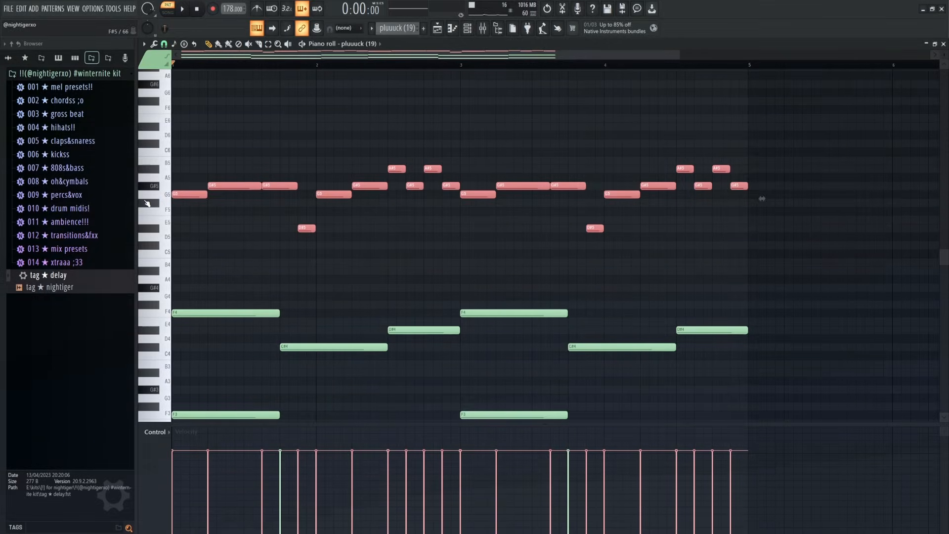
scroll(147, 204, up, 6)
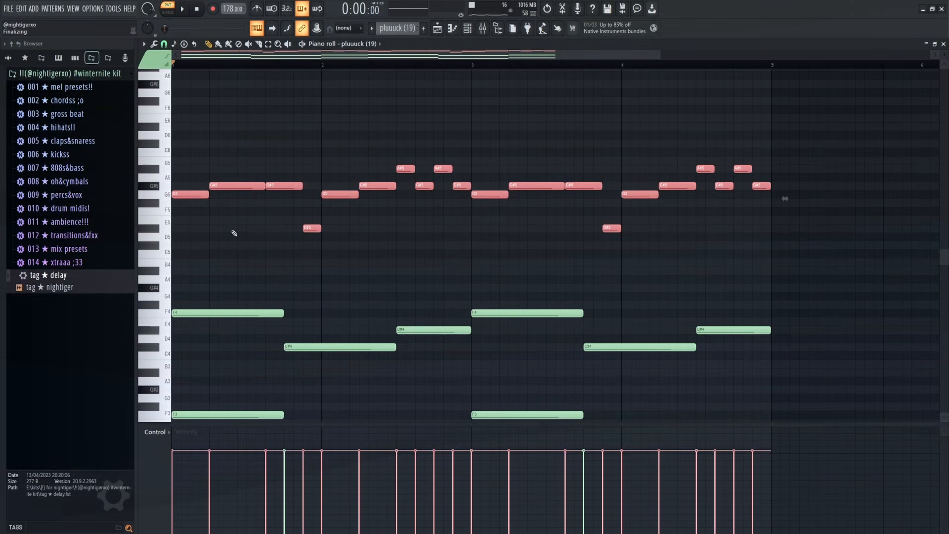
click(414, 154)
scroll(413, 153, down, 2)
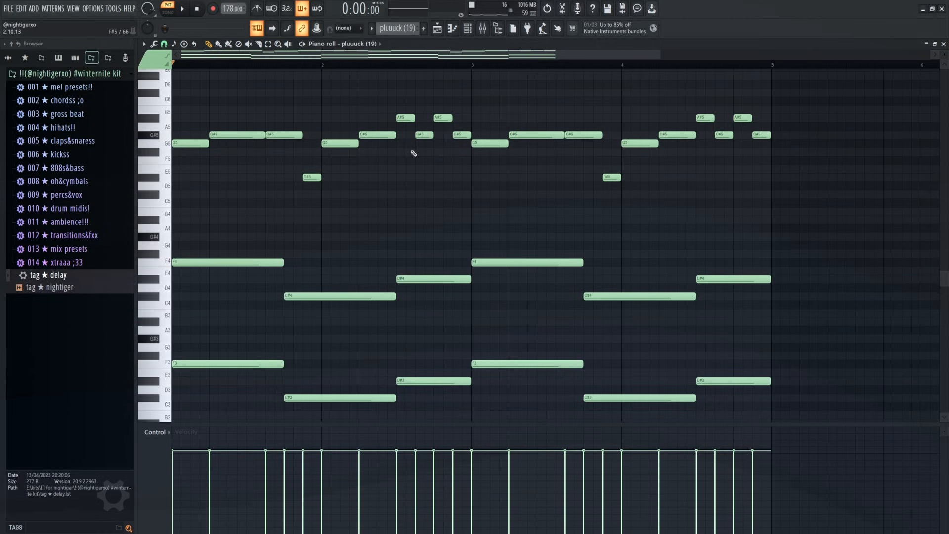
key(space)
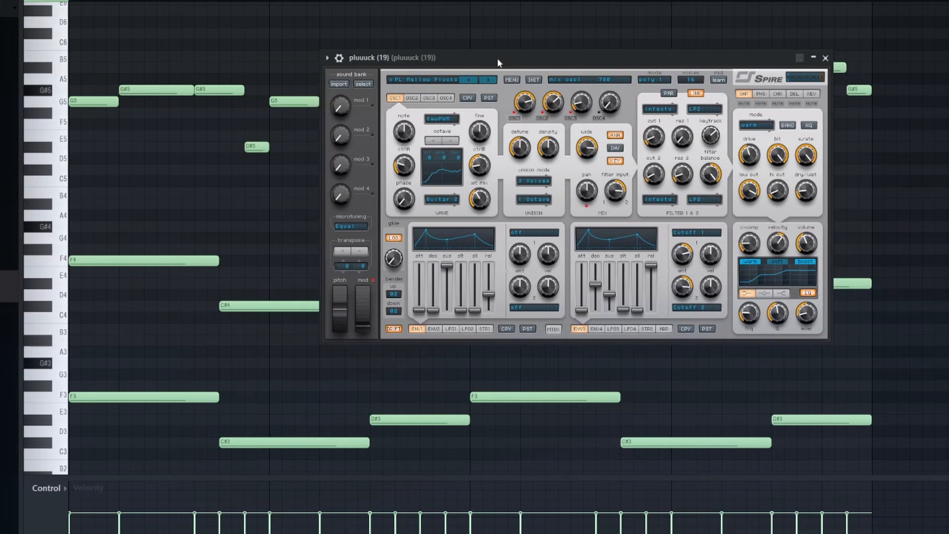
click(793, 94)
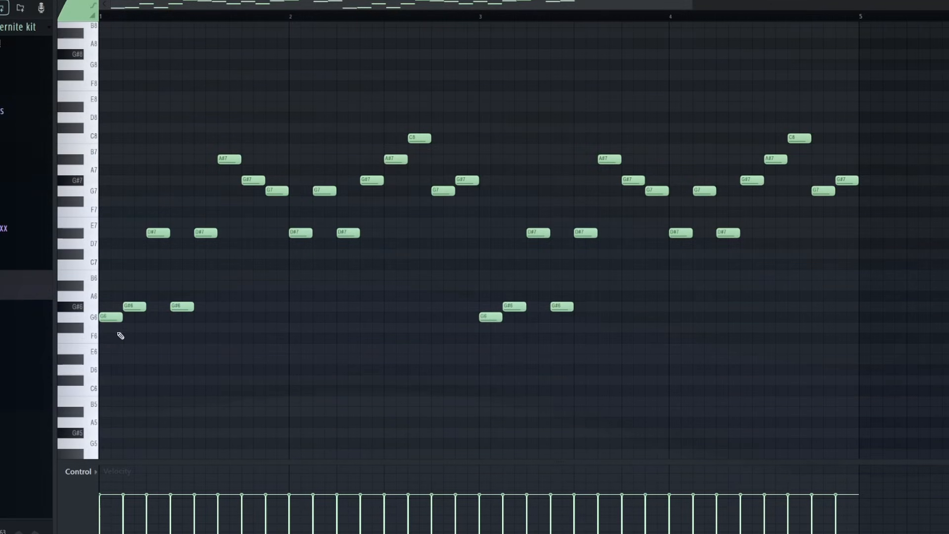
Step: Examine the arpeggio notes of pluuuck (29), marking out the low G#6 notes, and play the pattern back
scroll(121, 333, up, 3)
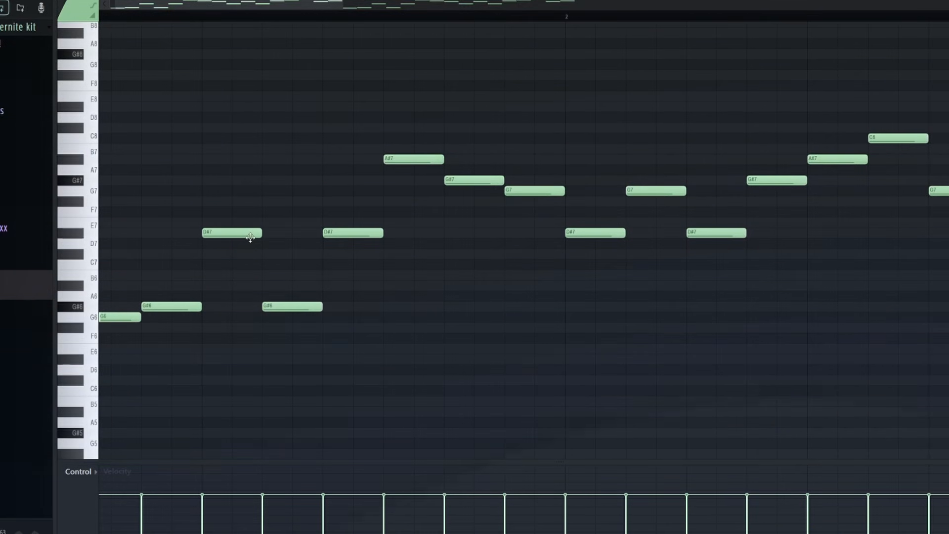
scroll(253, 210, down, 3)
drag(207, 294, 135, 316)
ctrl+click(167, 276)
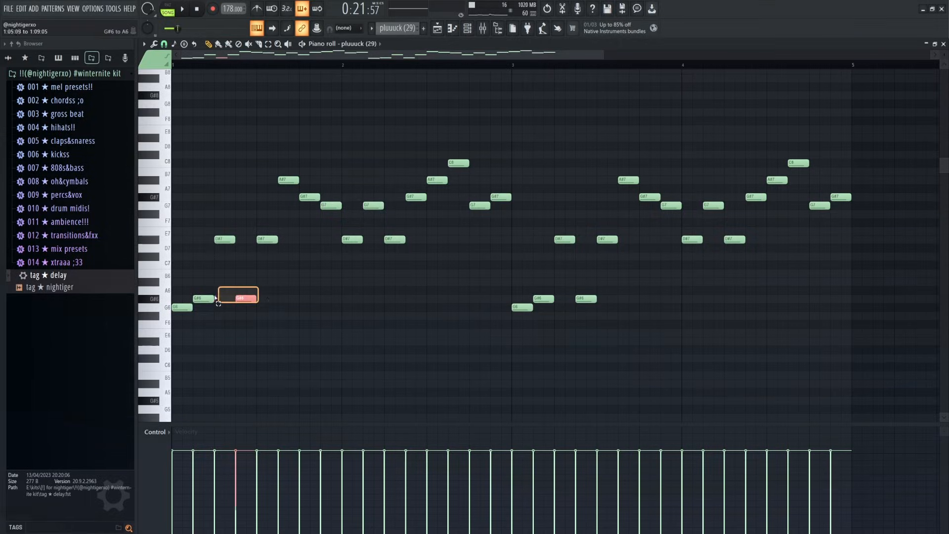
key(space)
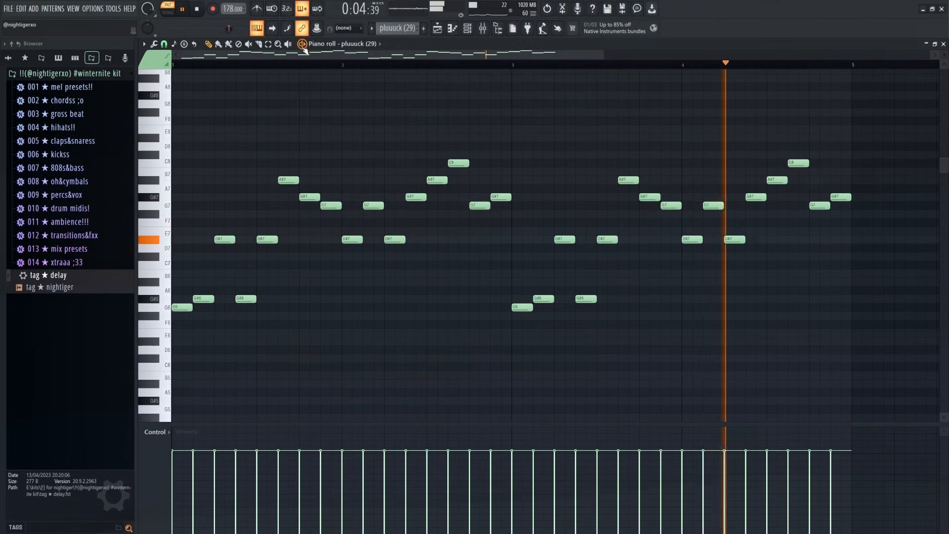
key(space)
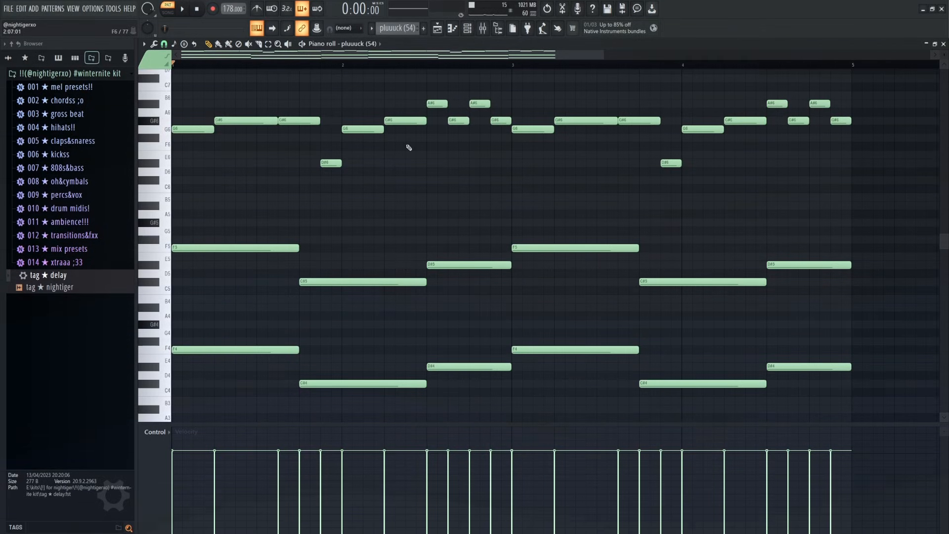
Step: Play the pluuuck (54) pattern and listen to it with Gross Beat's 1 Beat Gate volume preset
key(space)
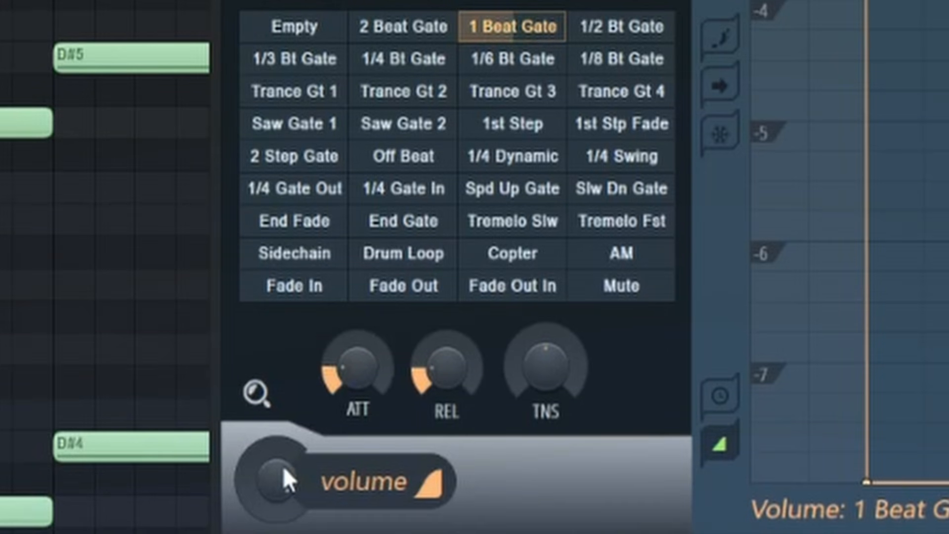
key(space)
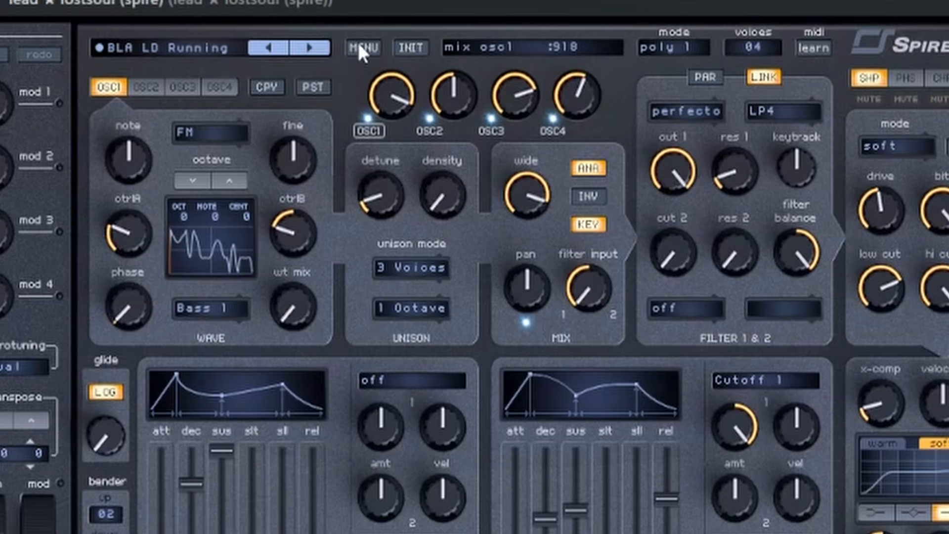
Step: Switch the Spire interface of the lead ★ lostsoul channel to the Dark Theme
click(358, 45)
mouse_move(453, 261)
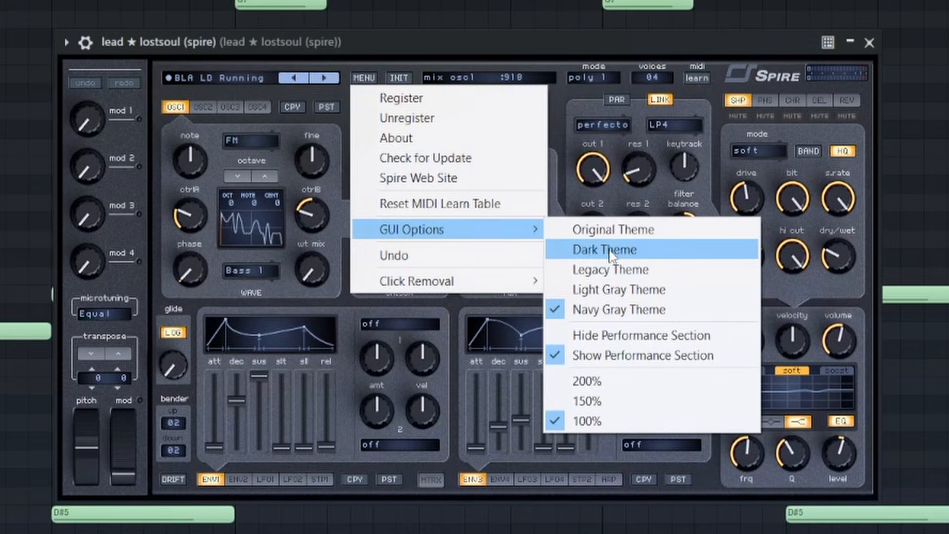
click(610, 250)
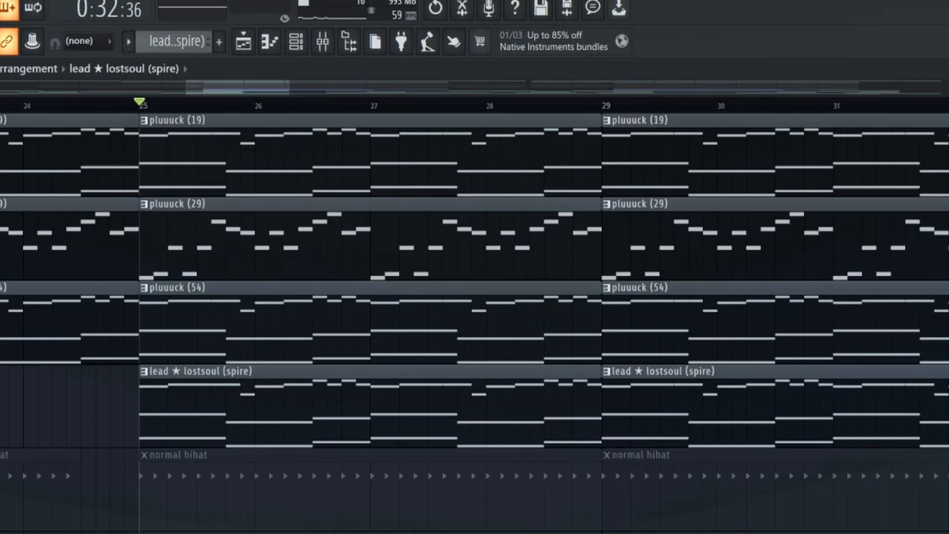
Step: Play the stacked pluck and lead patterns together from bar 25 of the arrangement
key(space)
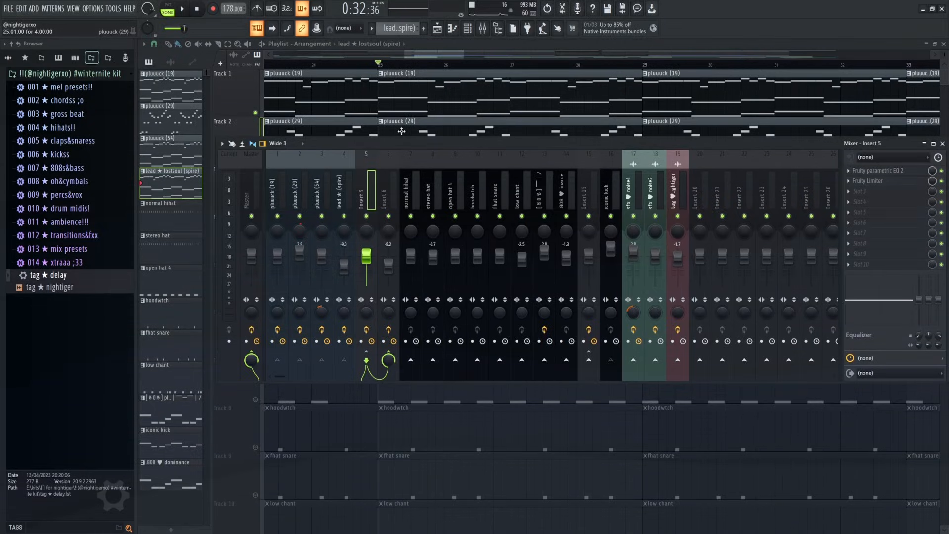
Step: Rename mixer track Insert 5 as "all my melodies"
middle_click(370, 194)
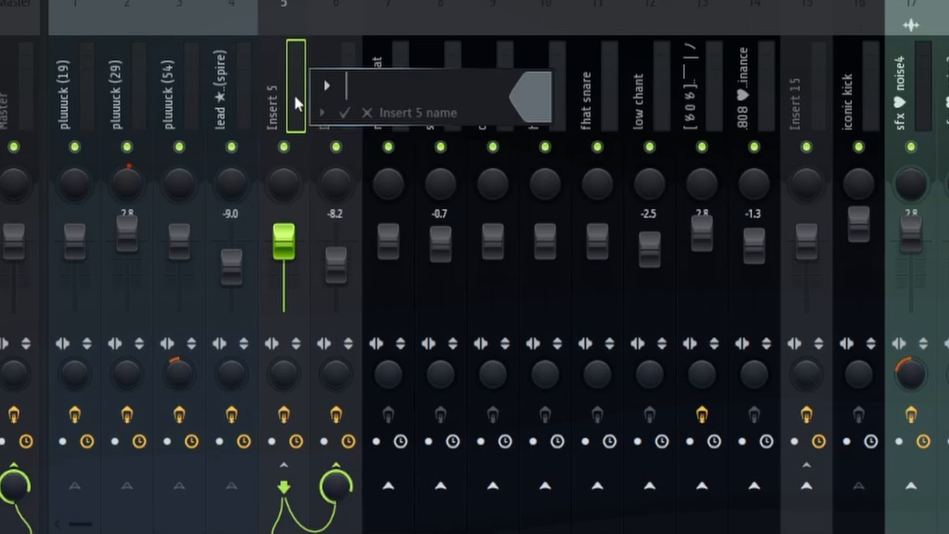
text(all my melodies)
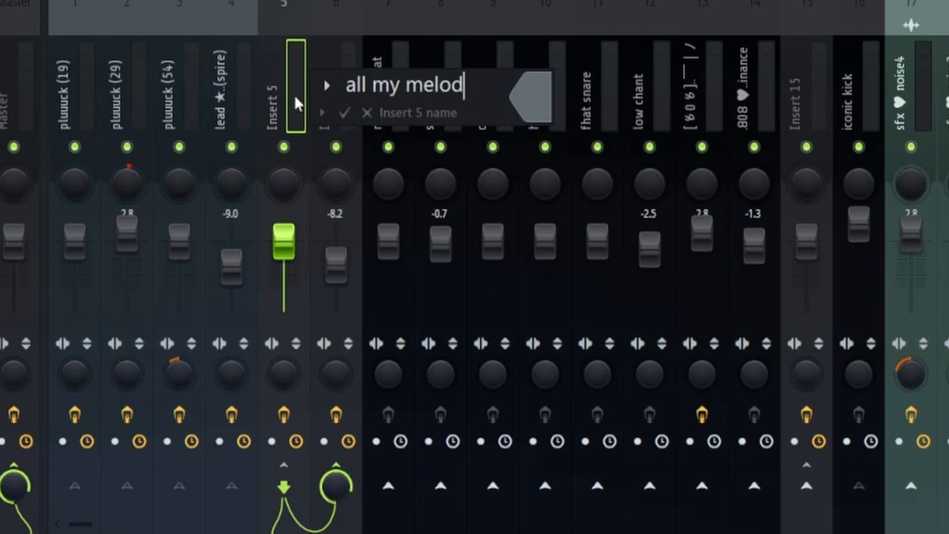
key(Return)
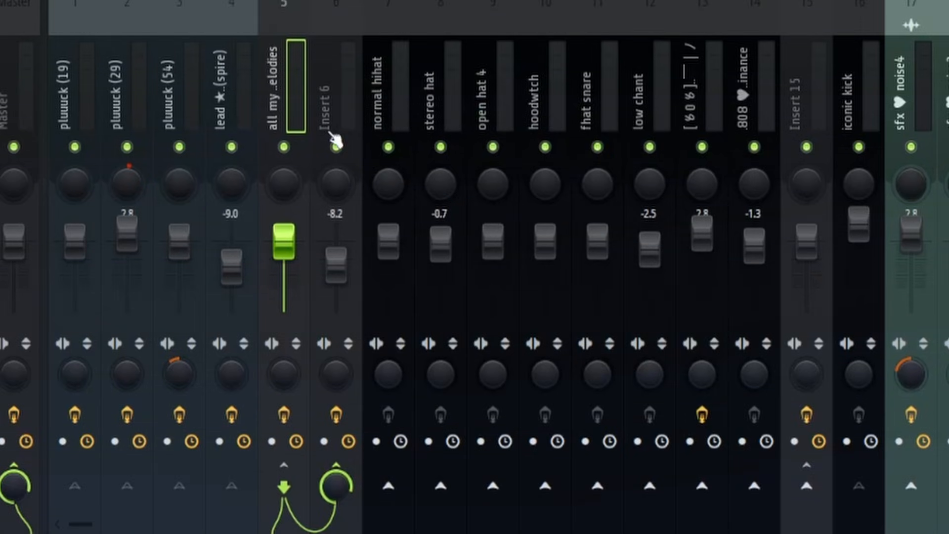
Step: Play the melodies with mixer track Insert 6 muted, and unmute the track
click(336, 147)
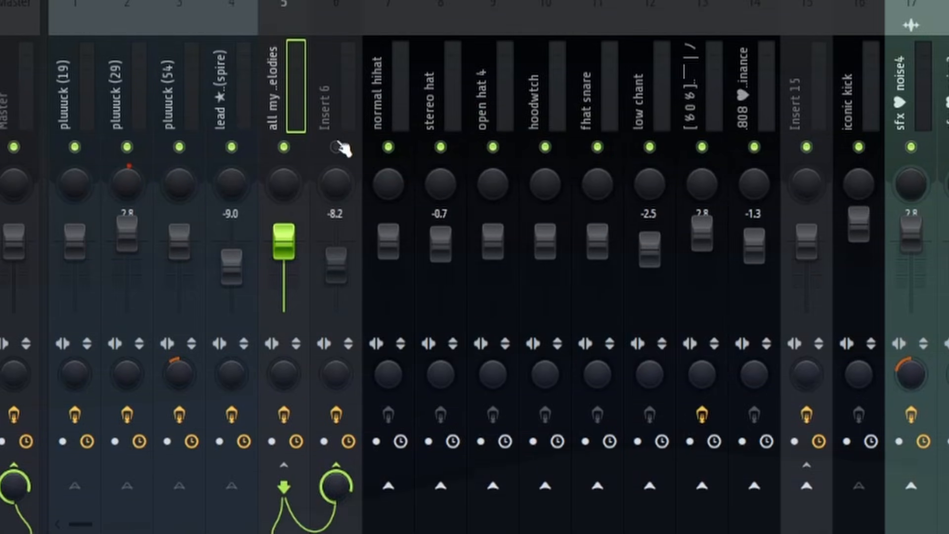
key(space)
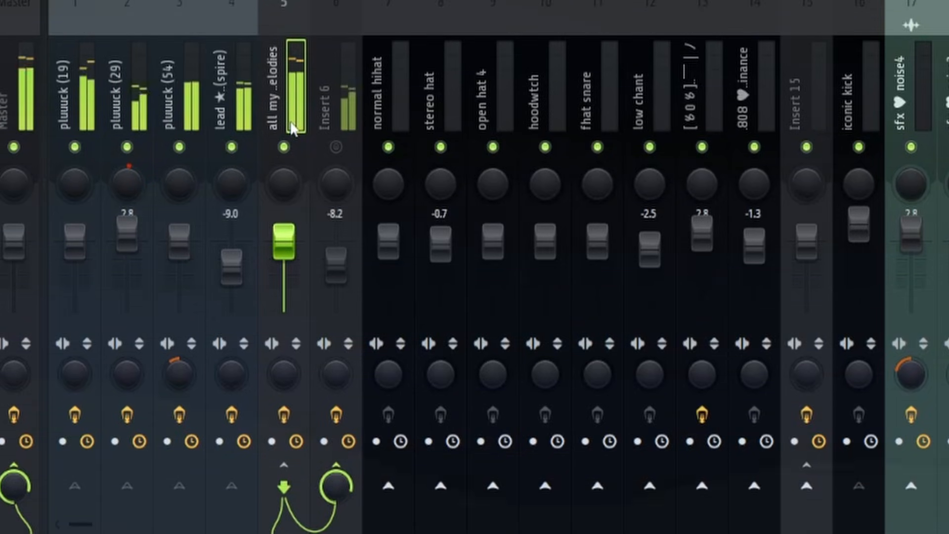
key(space)
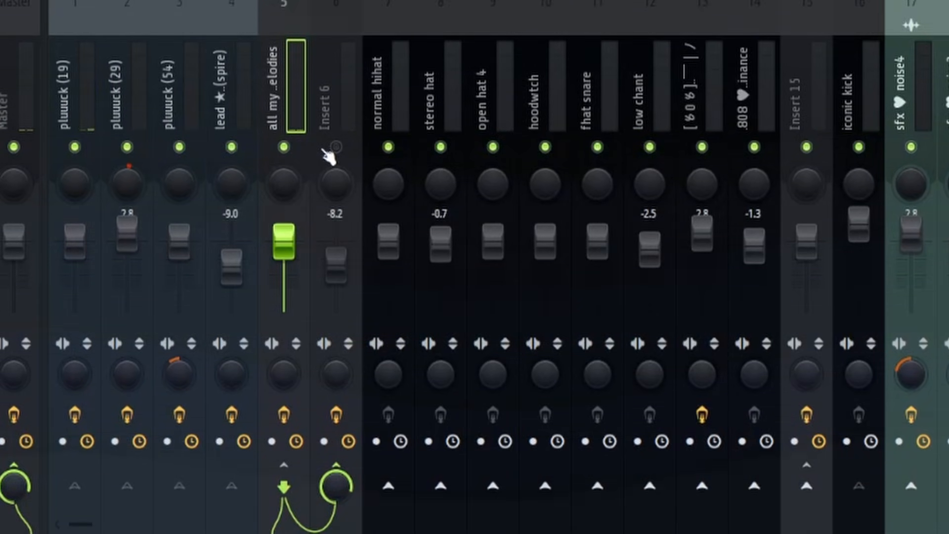
click(336, 147)
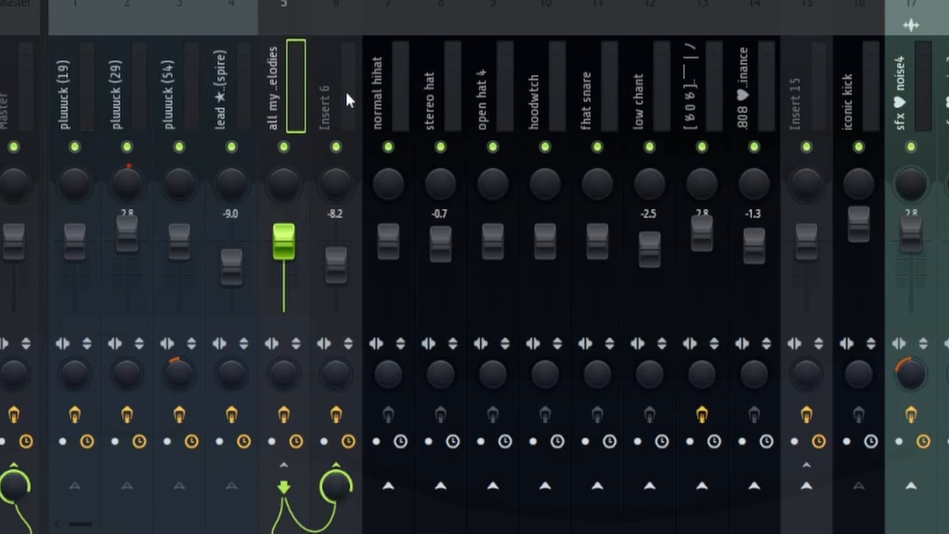
Step: Rename mixer track Insert 6 as "ANOTHER FX"
click(346, 91)
key(F2)
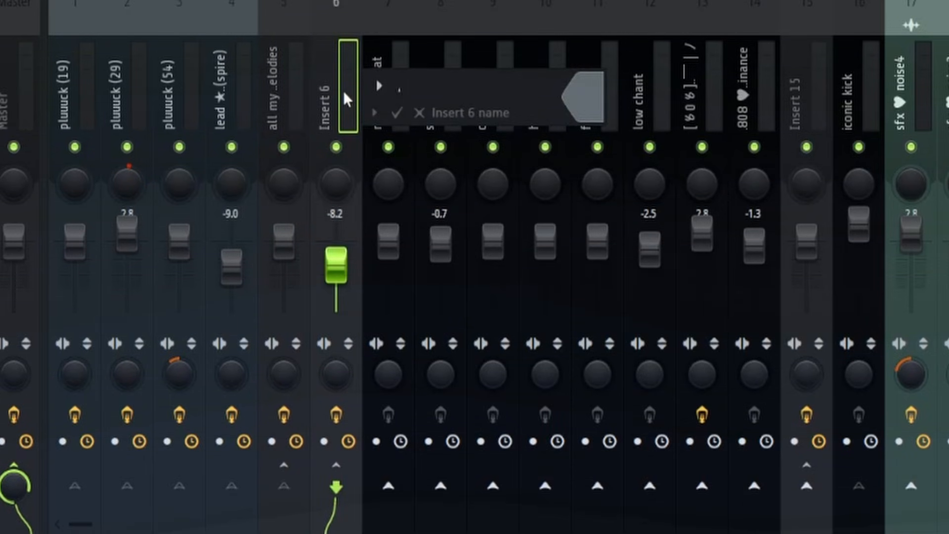
text(ANOTHER FX)
key(Return)
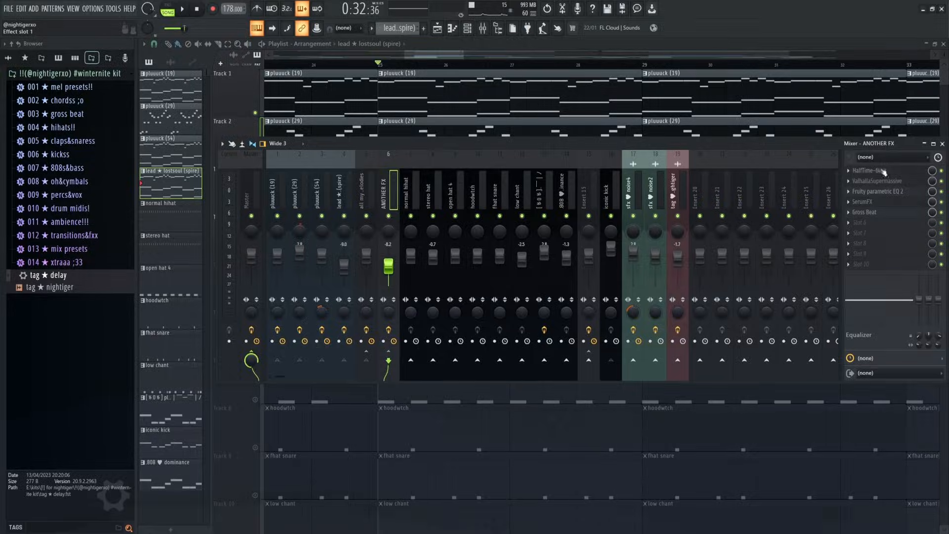
Step: Examine the HalfTime, ValhallaSupermassive, Fruity parametric EQ 2, SerumFX and Gross Beat effects on the ANOTHER FX track
click(880, 173)
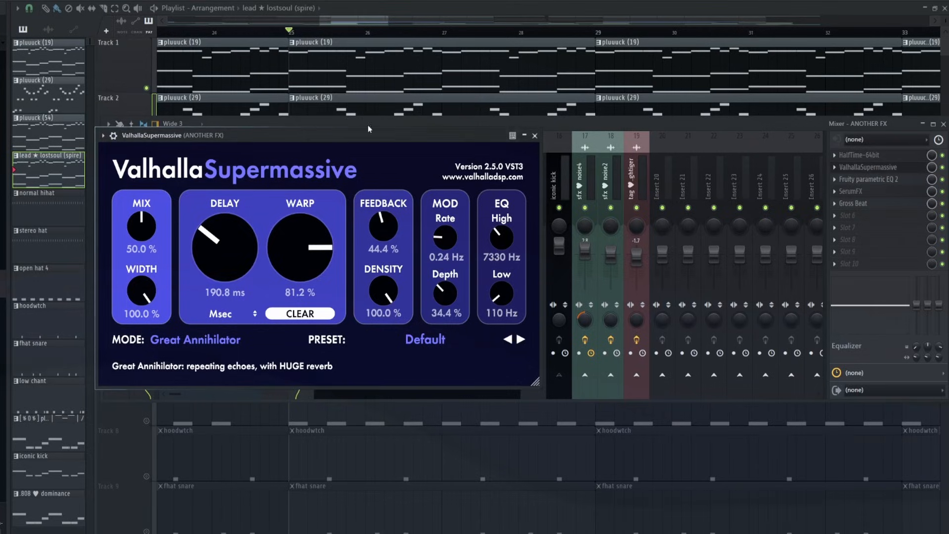
click(535, 135)
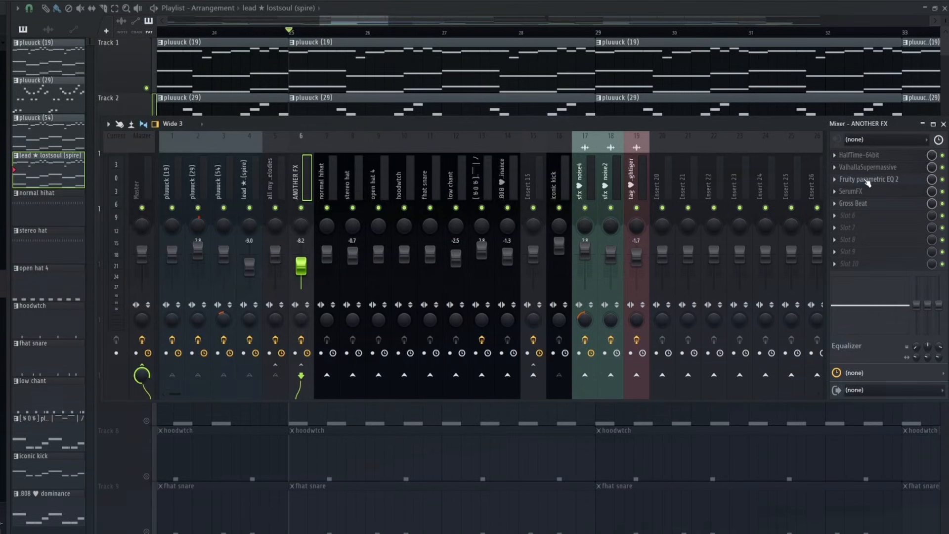
click(867, 180)
click(406, 63)
click(855, 192)
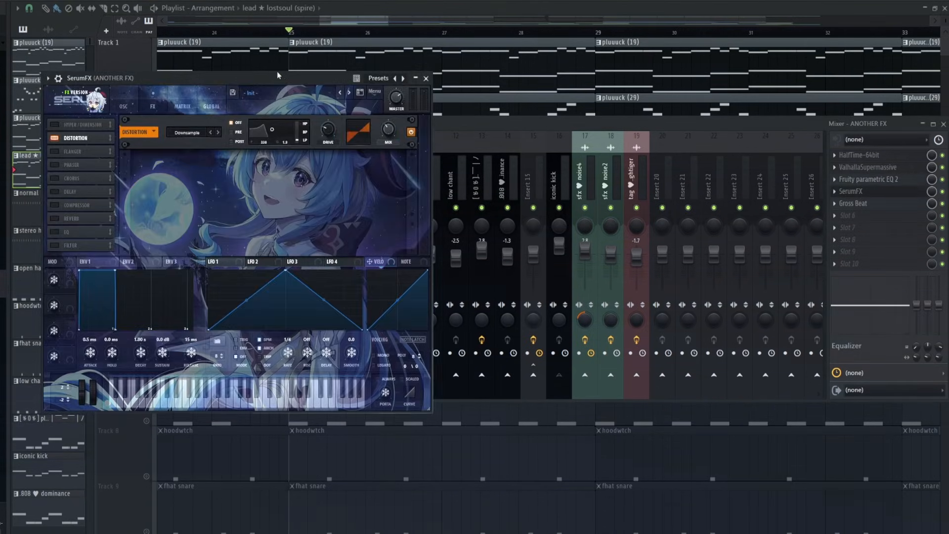
drag(277, 73, 399, 88)
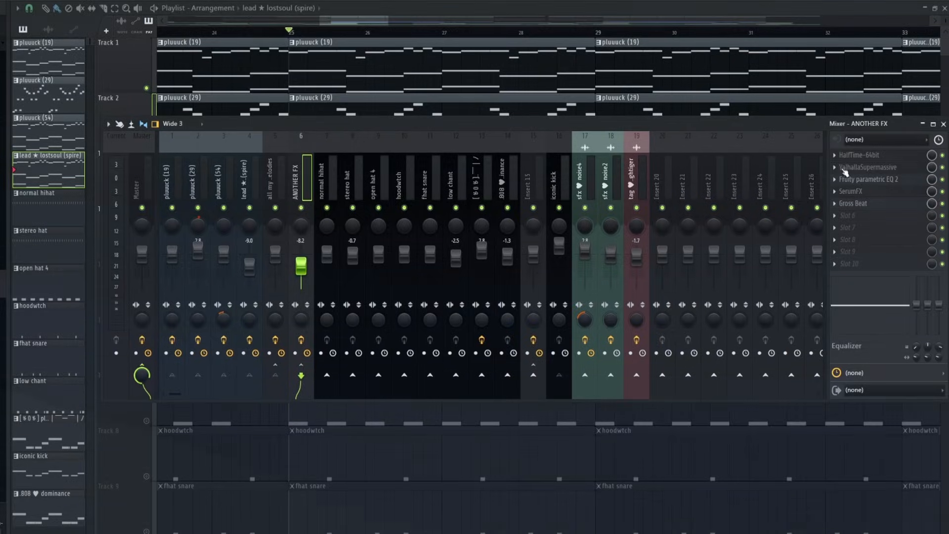
click(888, 204)
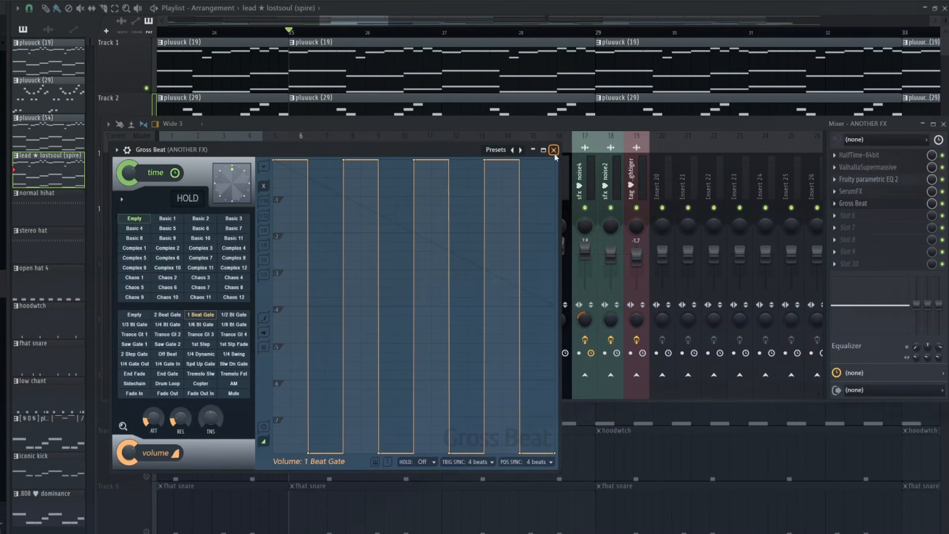
click(554, 152)
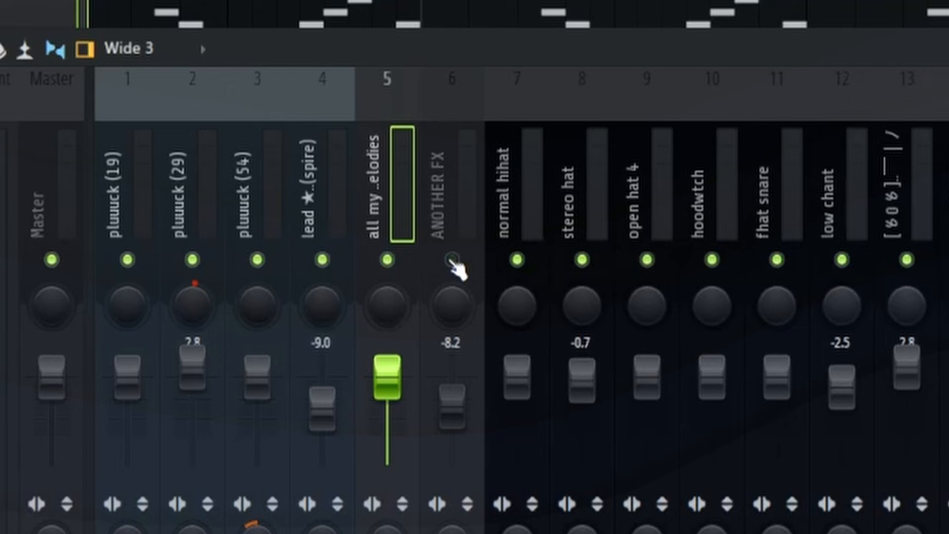
Step: Compare the melodies with the ANOTHER FX track muted and unmuted, trying a higher volume on it and undoing that change
key(space)
click(388, 216)
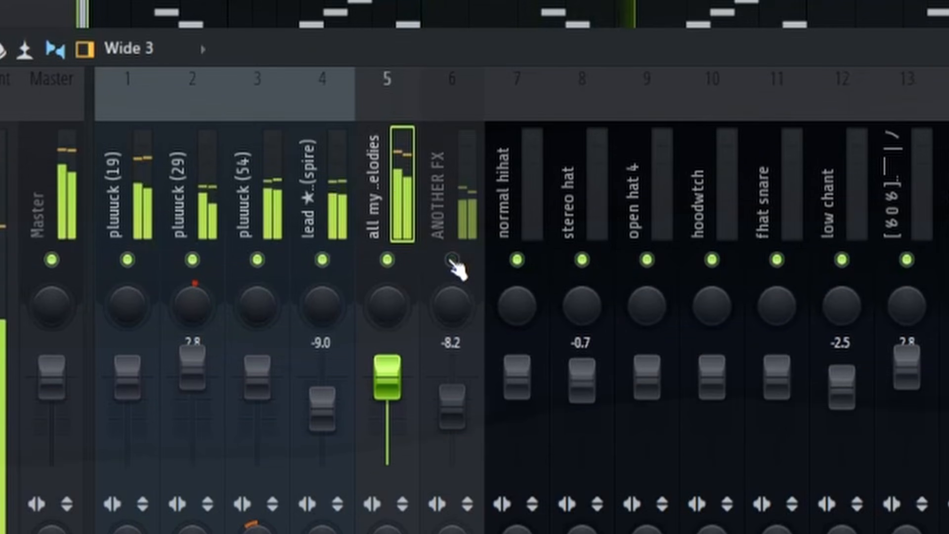
click(452, 260)
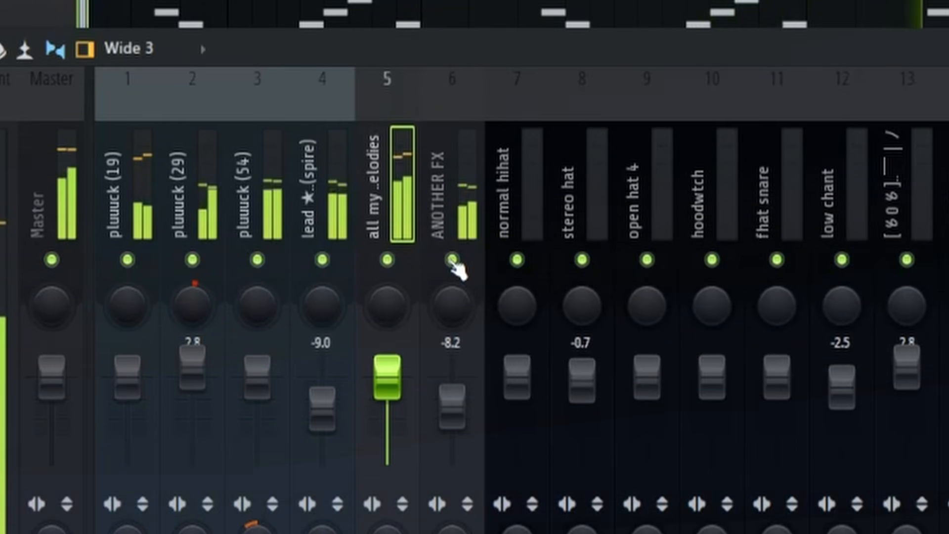
drag(452, 406, 452, 377)
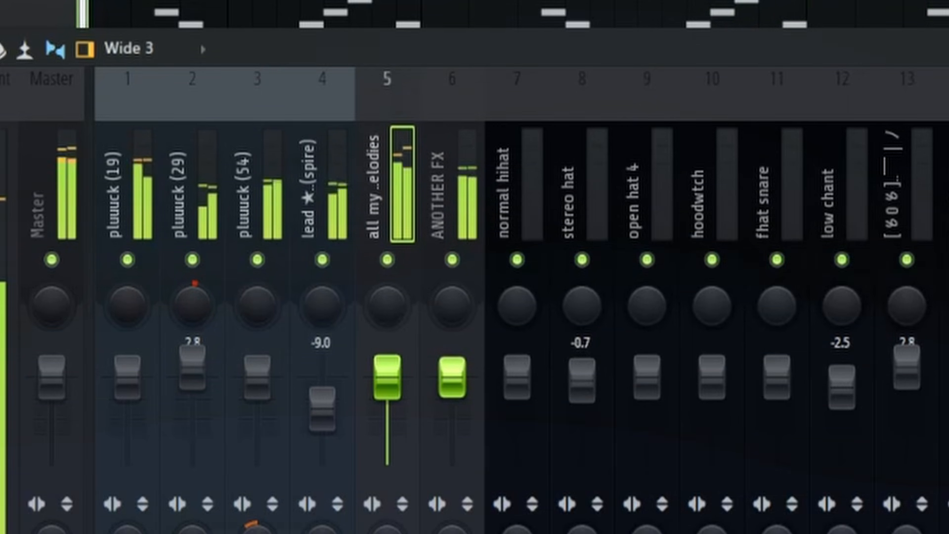
key(ctrl+z)
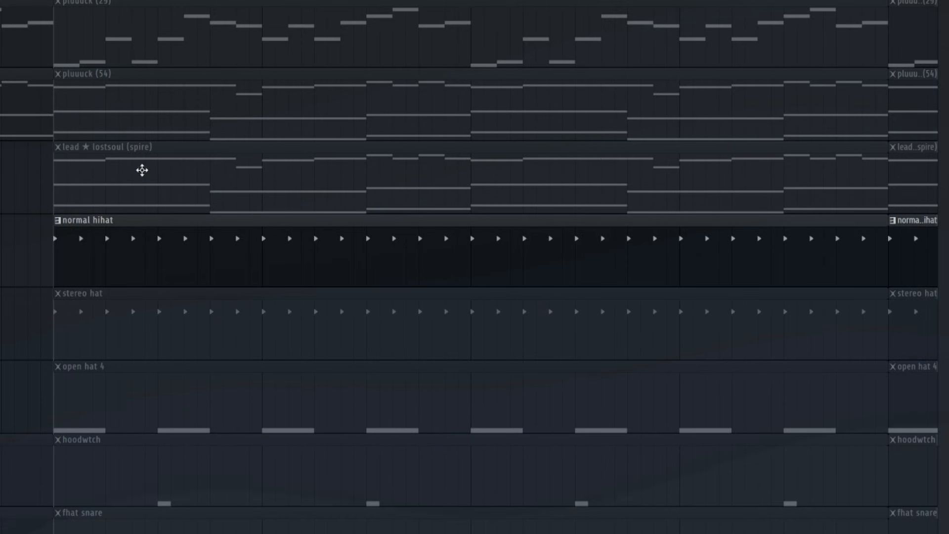
Step: Play the soloed normal hihat, stereo hat, open hat 4, fhat snare, hoodwtch and low chant tracks, separately and together
key(space)
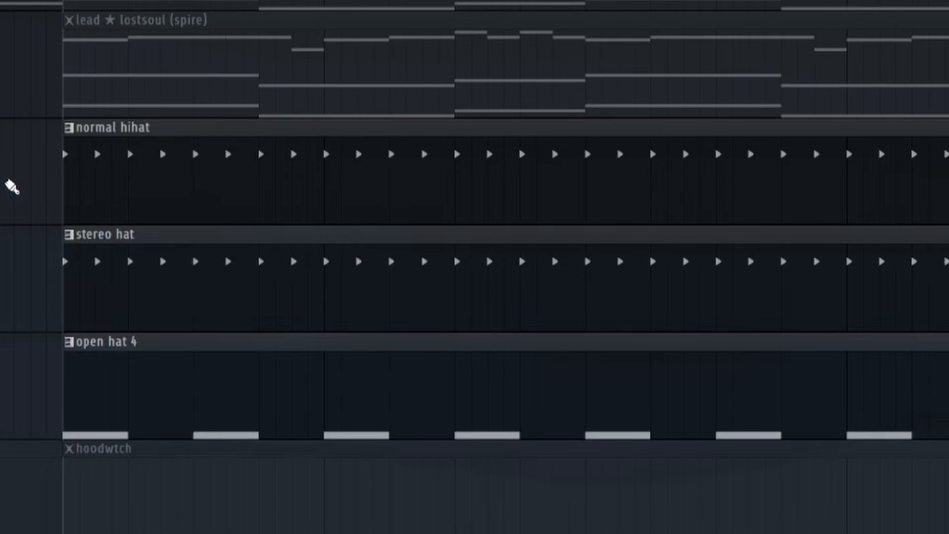
key(space)
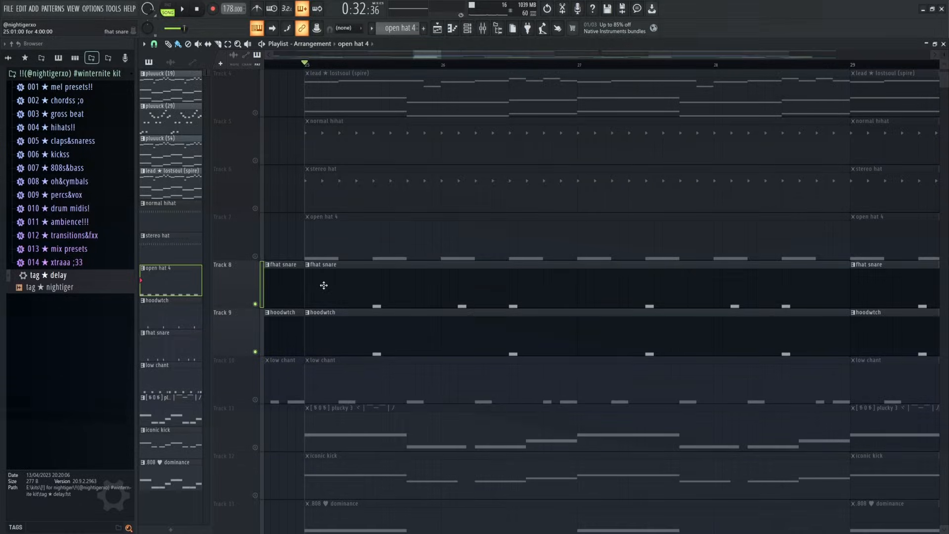
drag(323, 286, 417, 302)
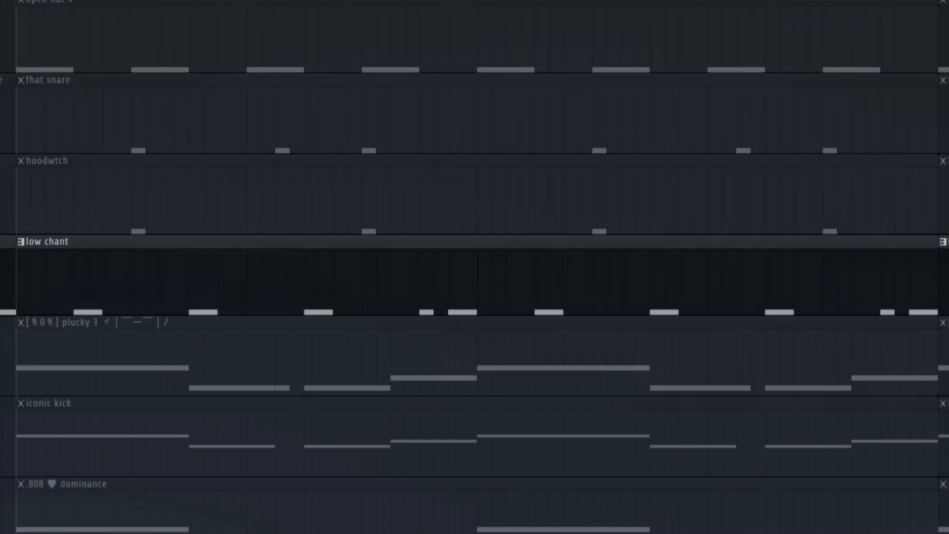
key(space)
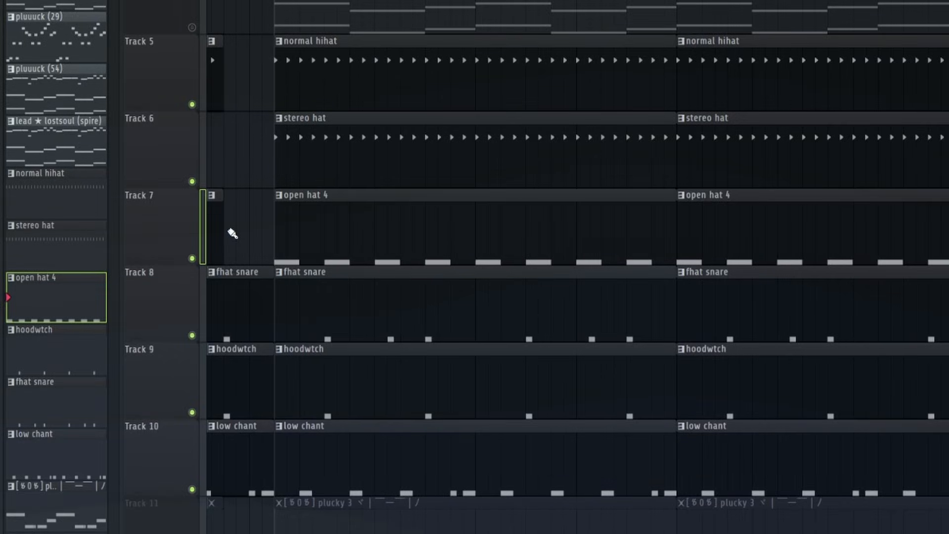
key(space)
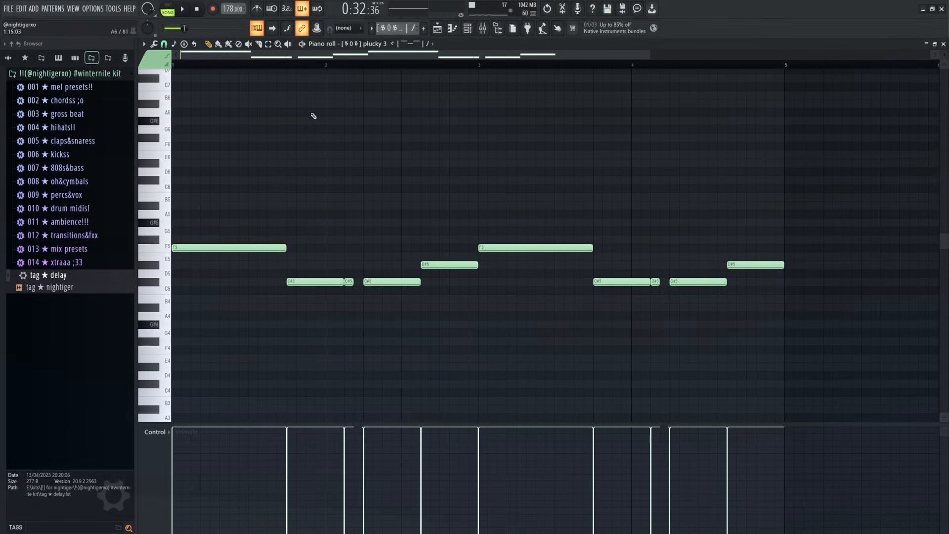
Step: Listen to the plucky 3 pattern in the piano roll and select all its notes to show the bass melody
key(space)
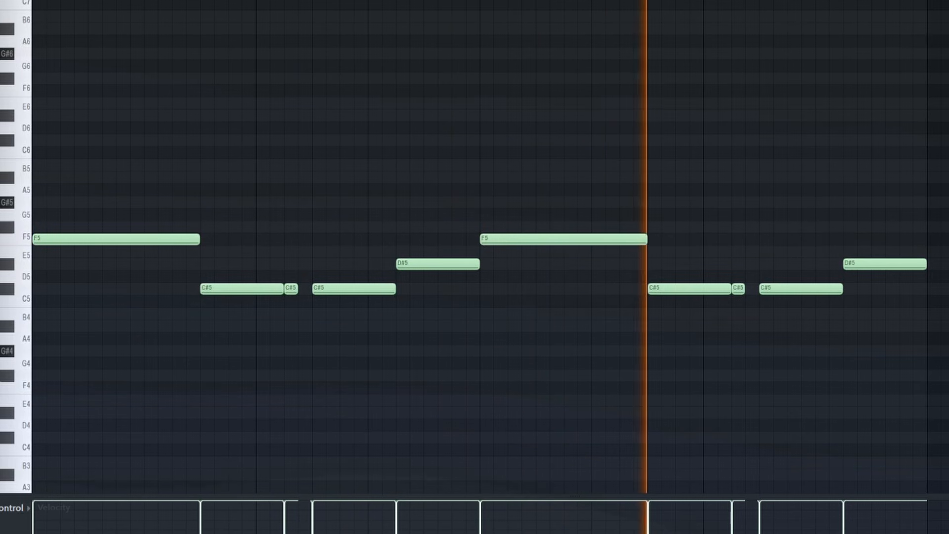
key(space)
drag(905, 84, 145, 367)
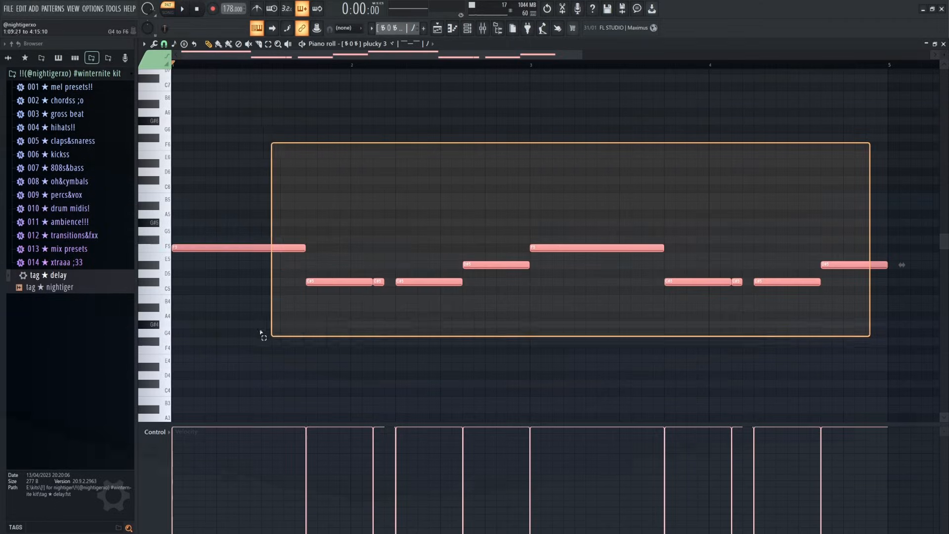
drag(262, 337, 737, 203)
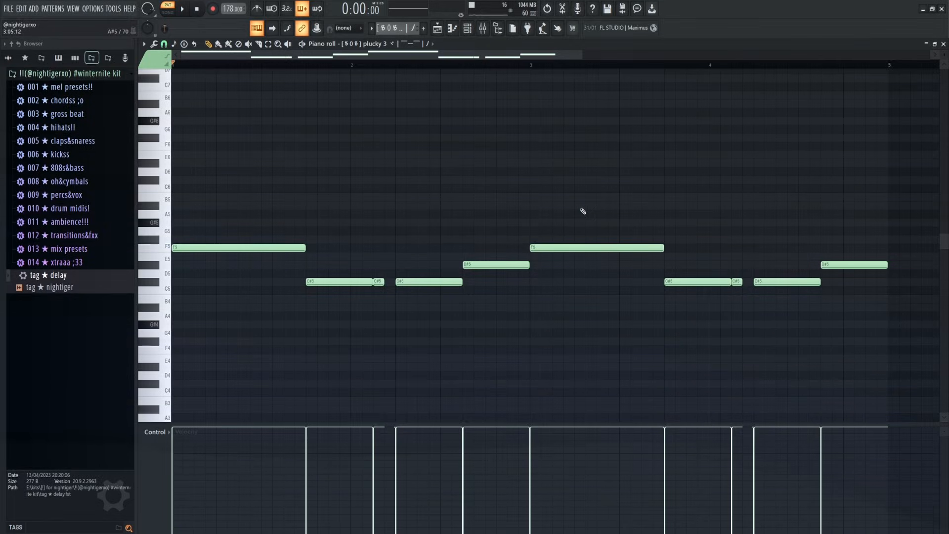
Step: Widen the file browser and look through the winternite kit's sound folders, including 808s&bass and transitions&fxx
drag(134, 175, 236, 178)
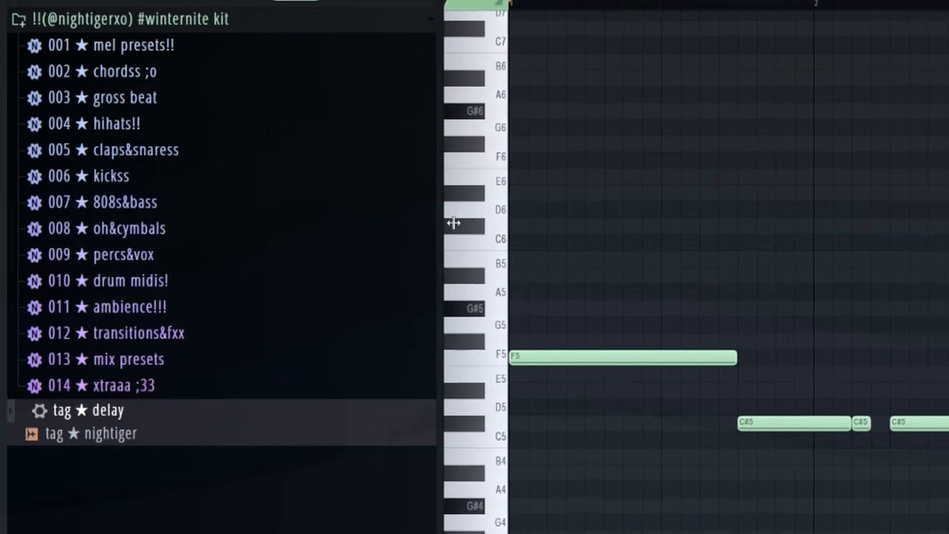
drag(454, 222, 476, 224)
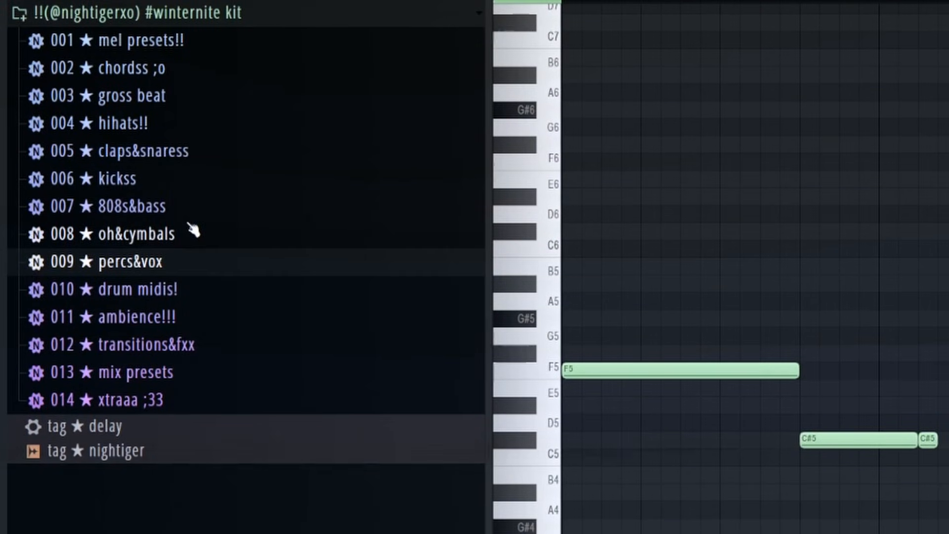
click(181, 203)
click(181, 203)
click(206, 346)
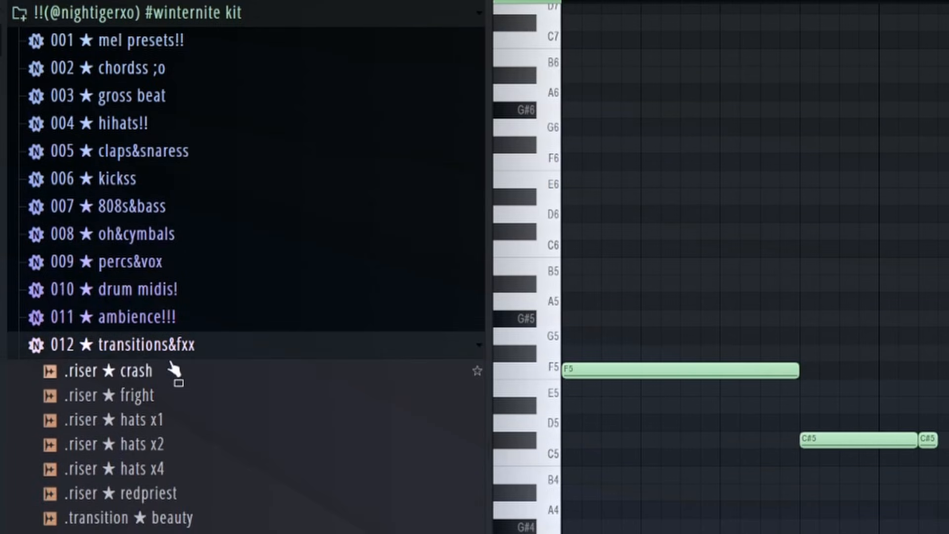
click(181, 344)
click(206, 52)
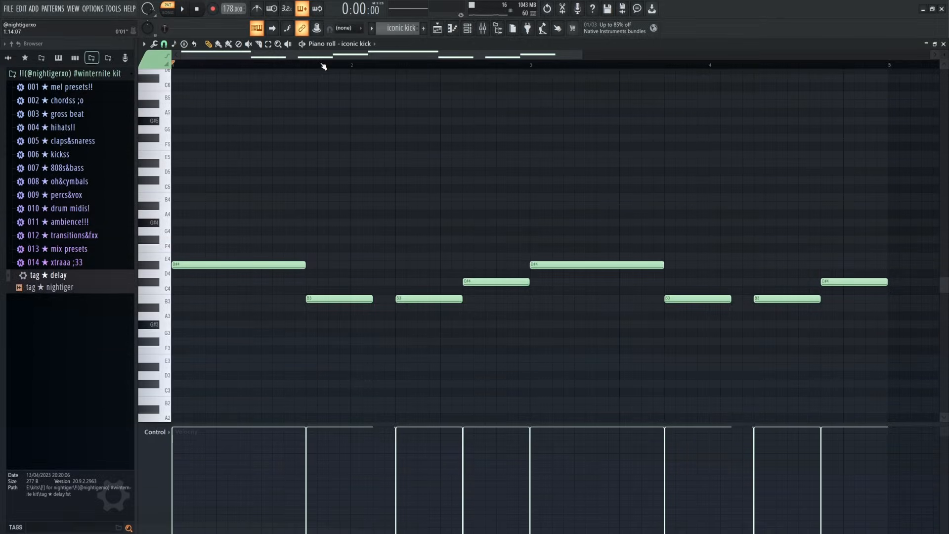
Step: Listen to the iconic kick pattern in the piano roll and select all its notes to show the kick melody
key(space)
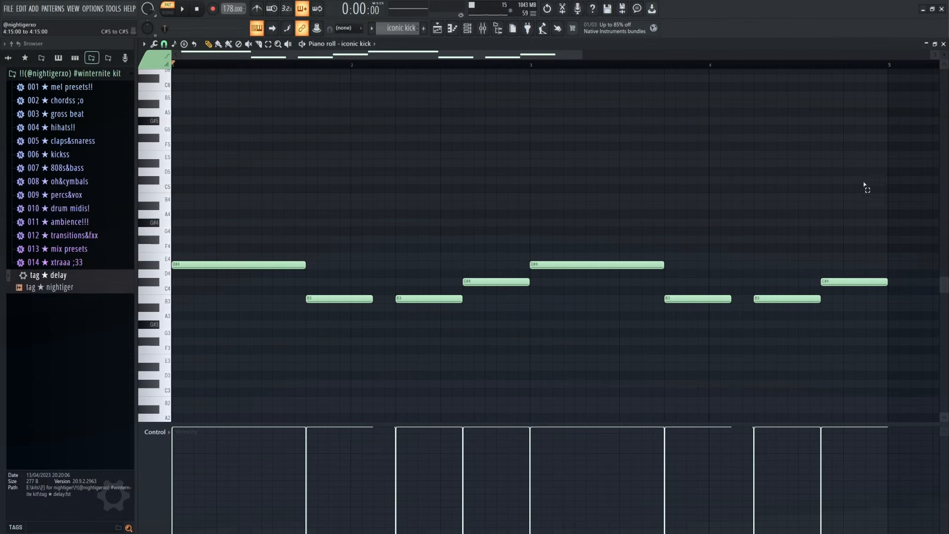
drag(865, 176, 288, 352)
right_click(374, 366)
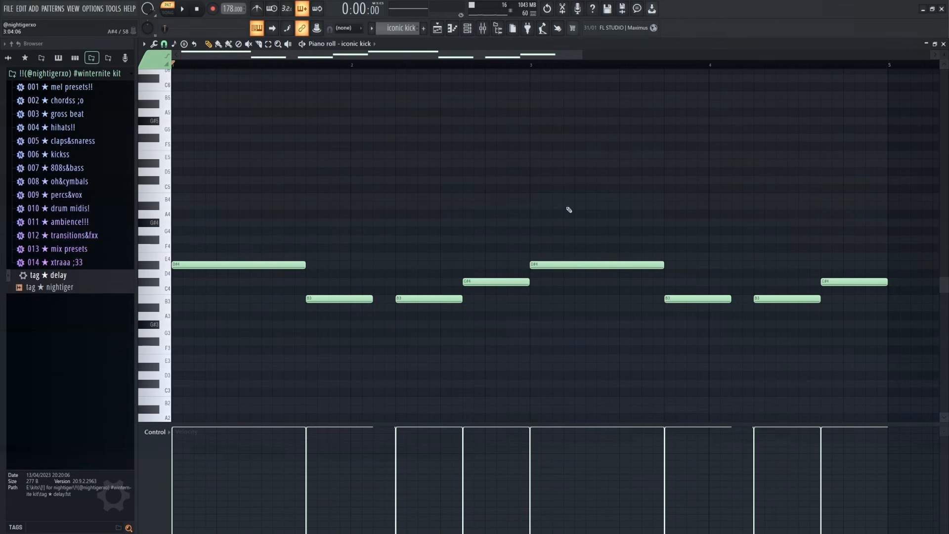
drag(863, 168, 191, 358)
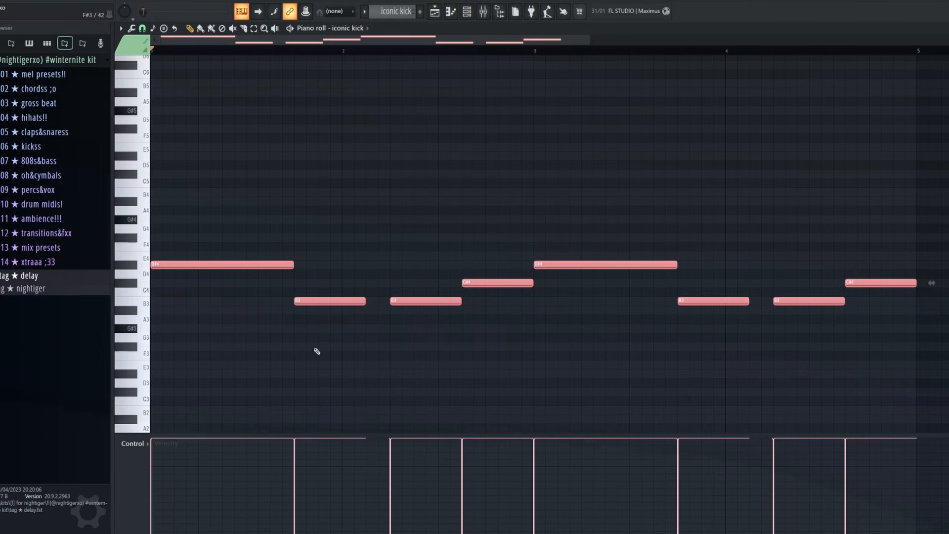
click(317, 352)
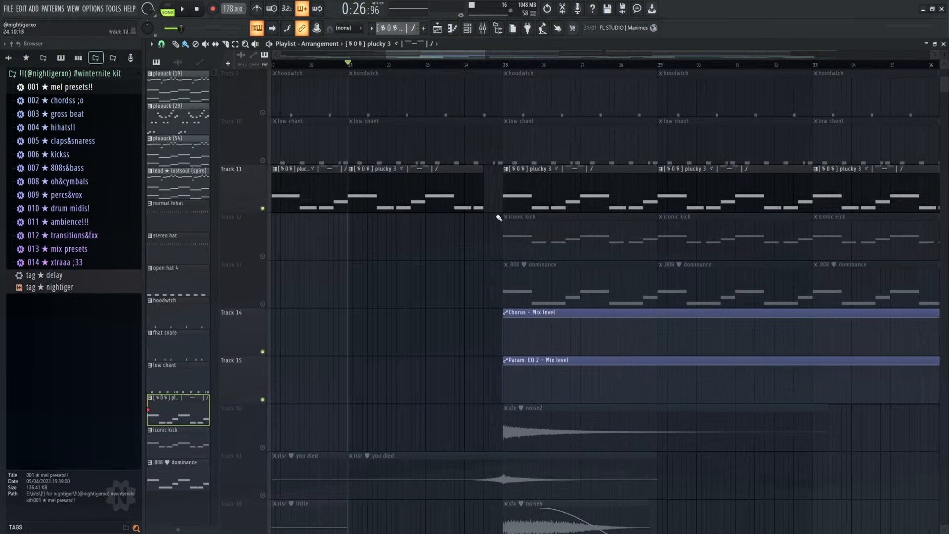
Step: Play the soloed plucky 3 track and examine the Chorus and Param. EQ 2 mix level automation clips at bar 25
key(space)
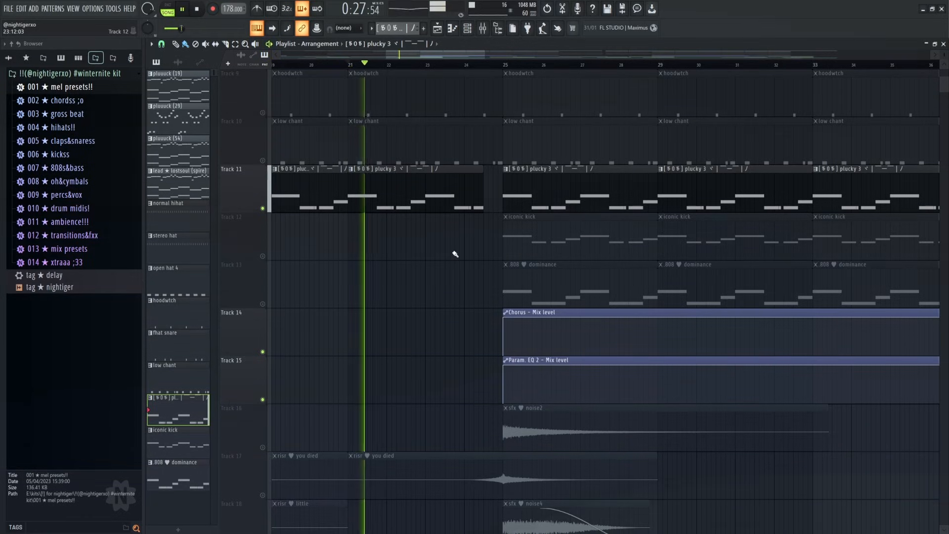
key(space)
scroll(430, 267, up, 2)
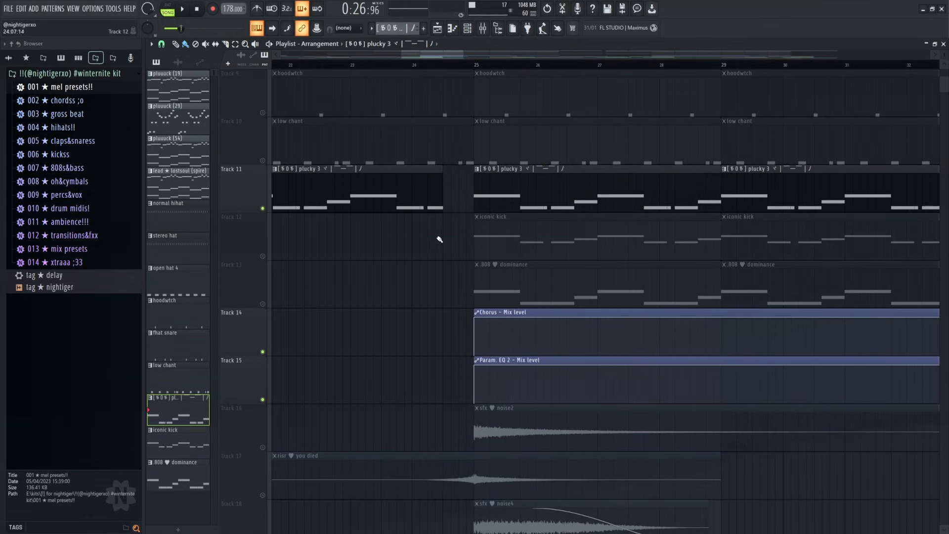
drag(437, 239, 528, 297)
scroll(487, 286, down, 1)
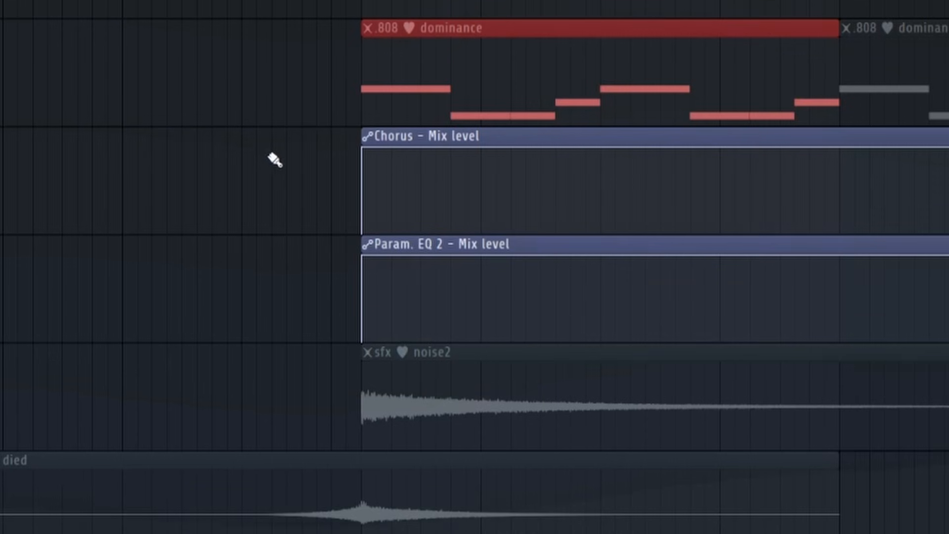
drag(434, 322, 488, 335)
drag(417, 187, 470, 193)
drag(175, 242, 441, 313)
Step: Examine the Fruity parametric EQ 2 and Fruity Chorus effects on the plucky 3 mixer track
key(F9)
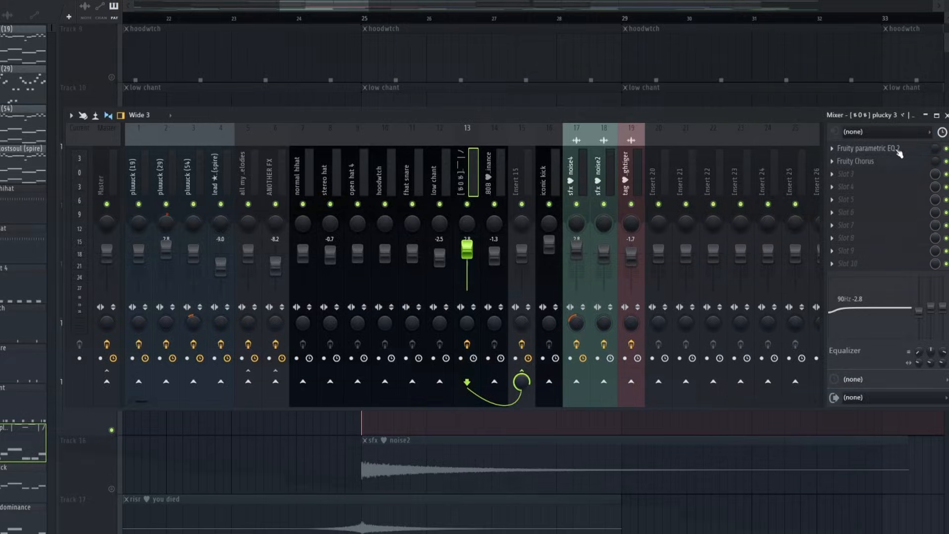
click(898, 151)
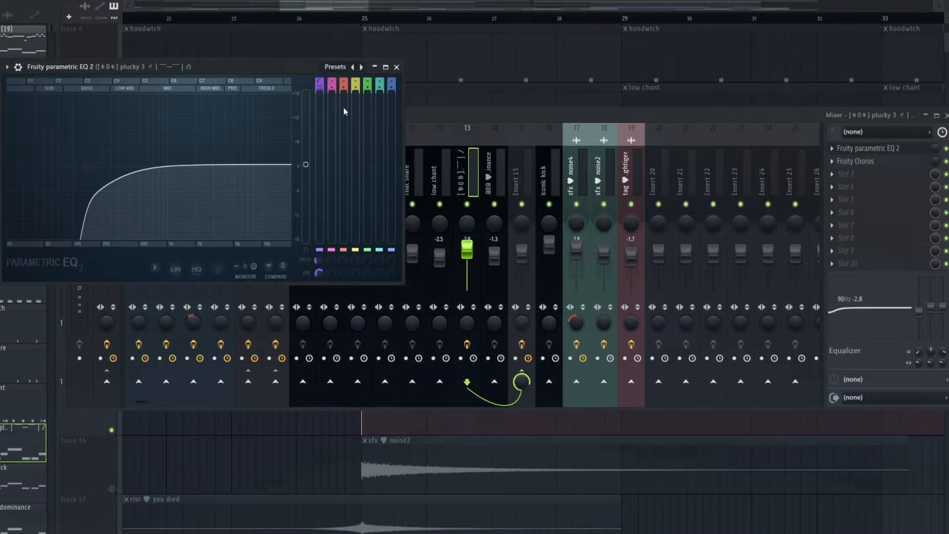
click(396, 66)
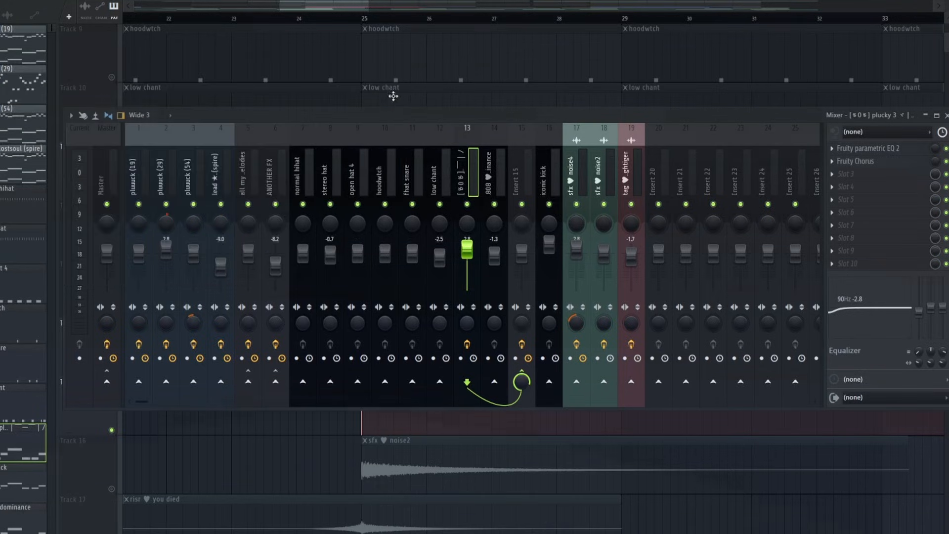
click(877, 165)
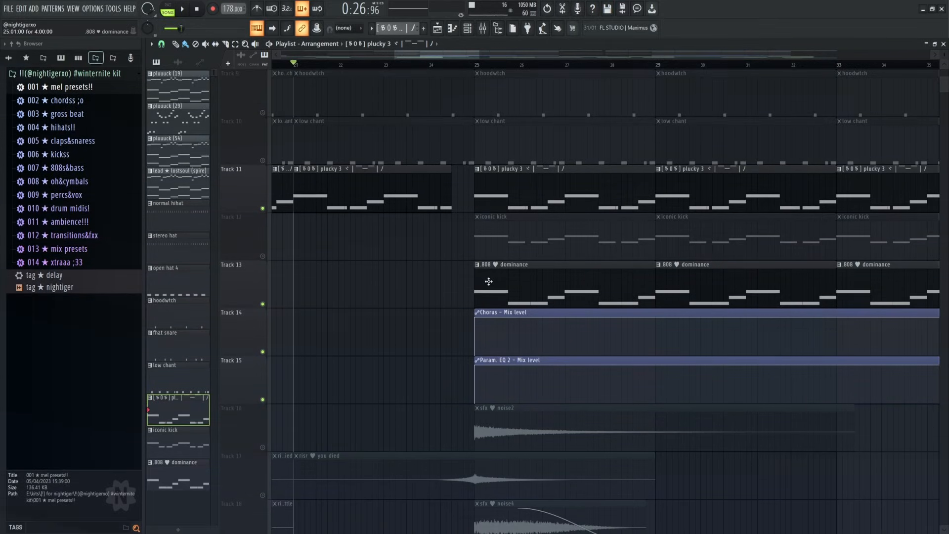
Step: Play the plucky 3 track together with the iconic kick and .808 dominance tracks
drag(461, 283, 563, 283)
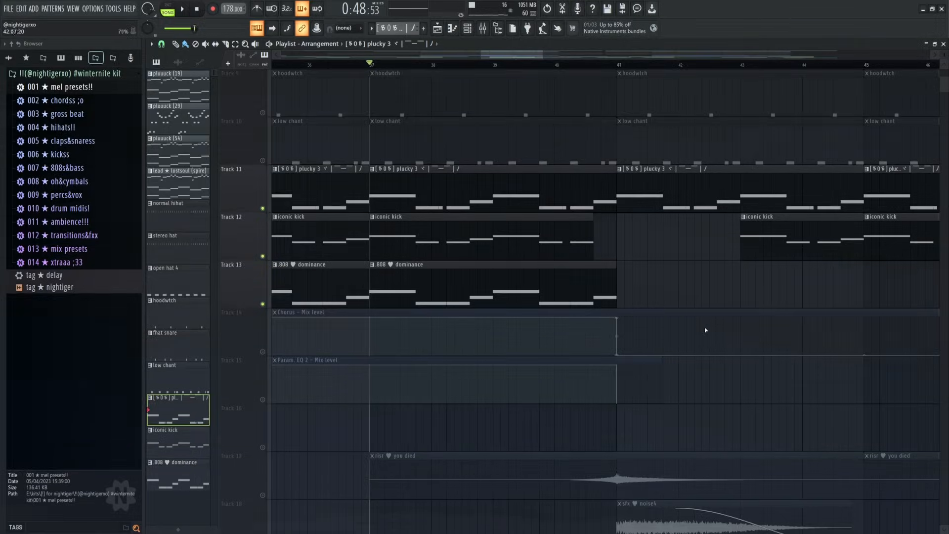
key(space)
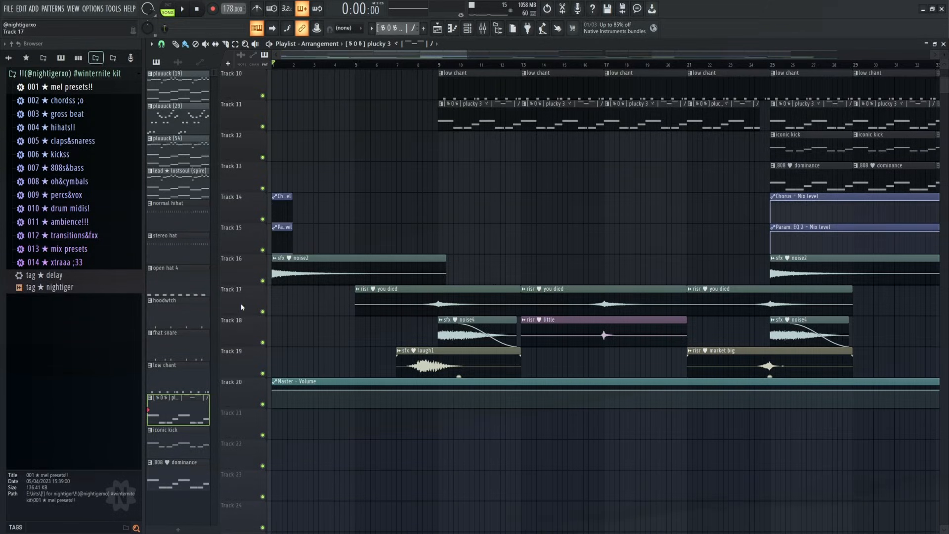
Step: Examine the noise2, you died, little and laugh1 effect and riser clips, playing their tracks in solo
scroll(265, 315, up, 1)
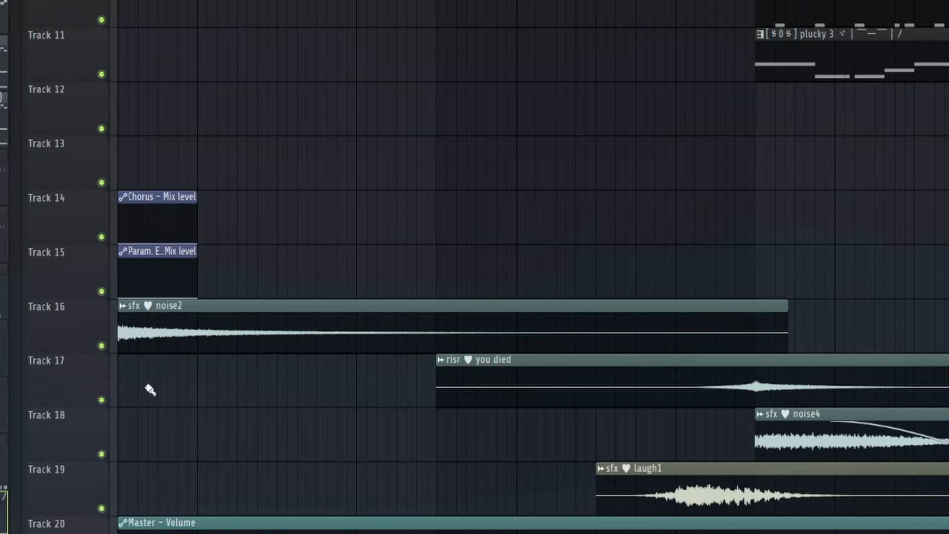
drag(149, 380, 255, 319)
right_click(183, 375)
key(space)
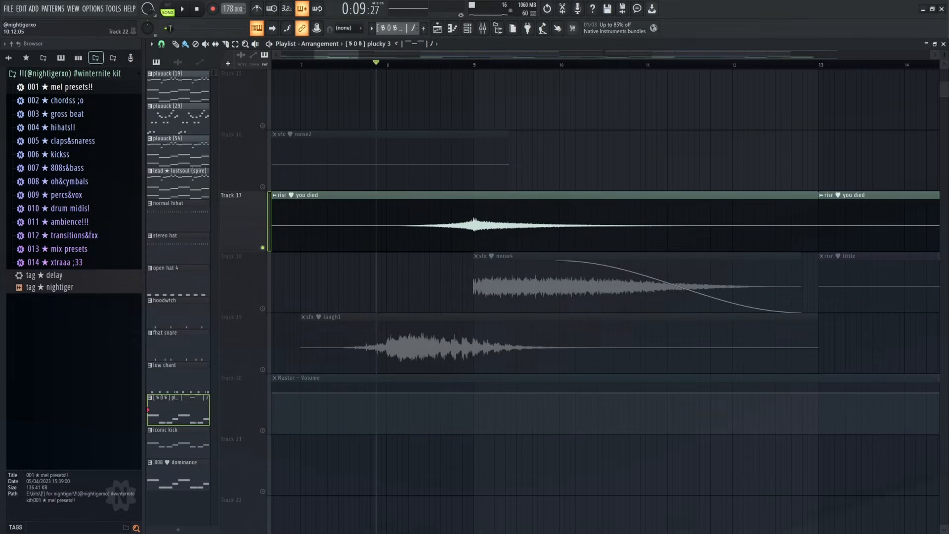
key(space)
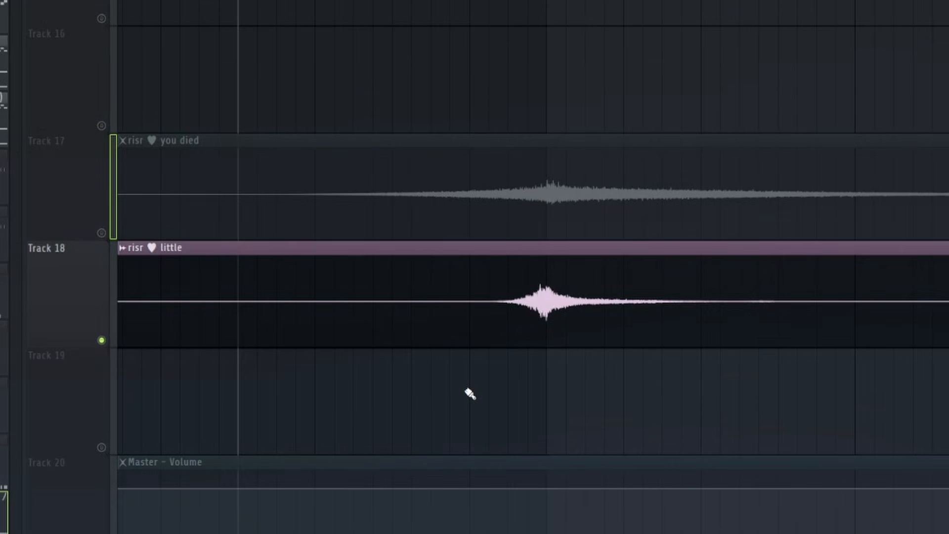
key(space)
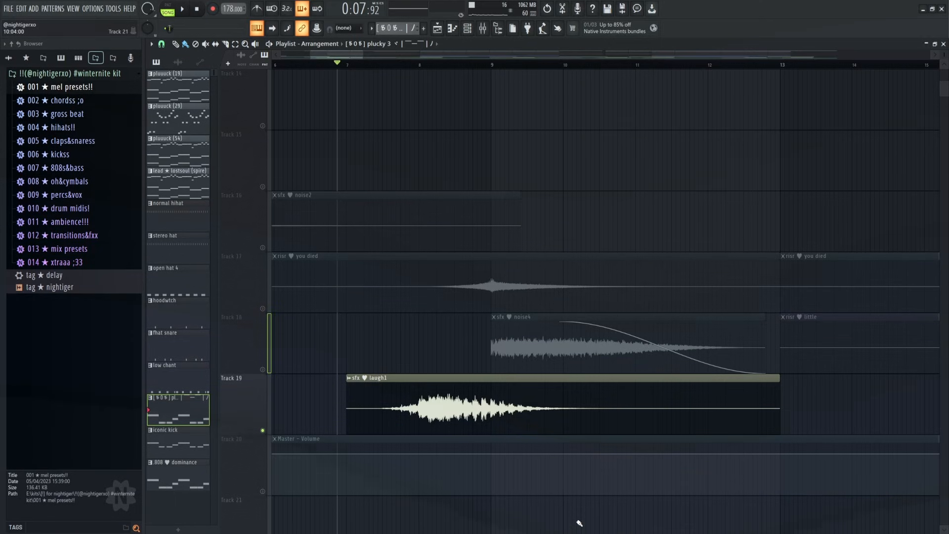
drag(299, 375, 561, 433)
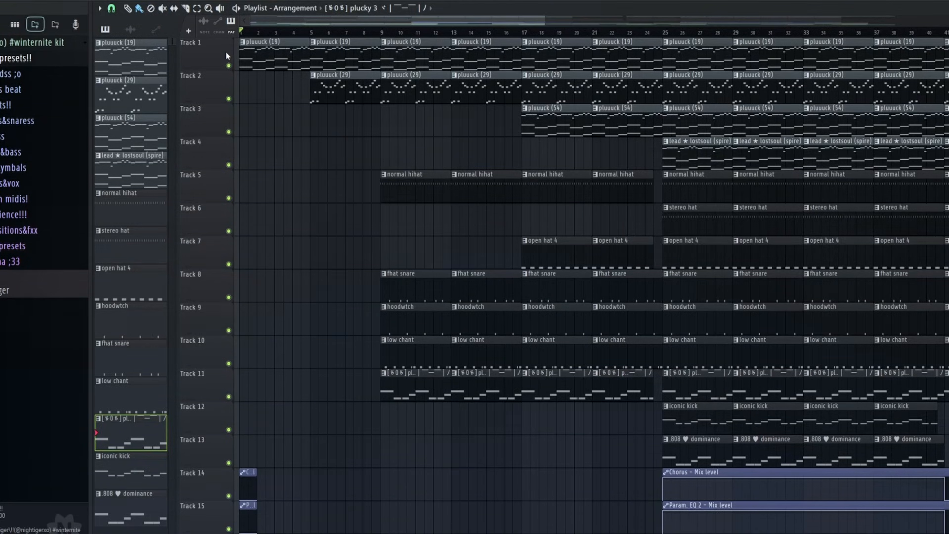
Step: Play excerpts of the full arrangement from the start, bar 9, bar 17 and the build-up before bar 25
key(space)
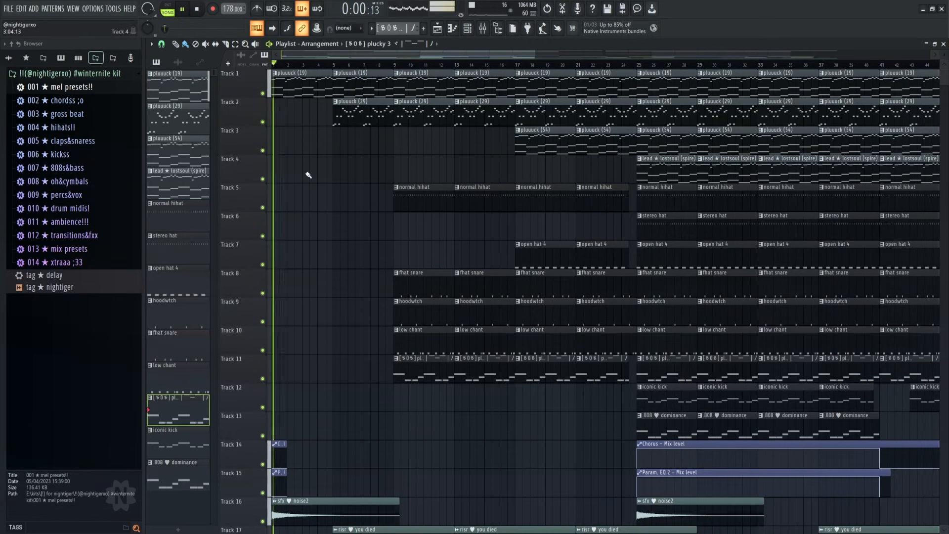
drag(392, 182, 298, 75)
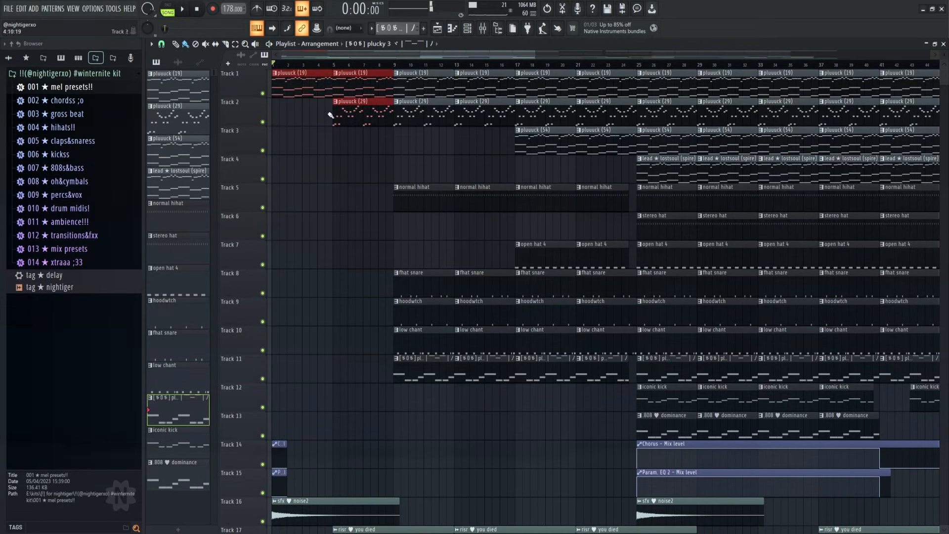
ctrl+click(367, 171)
click(394, 65)
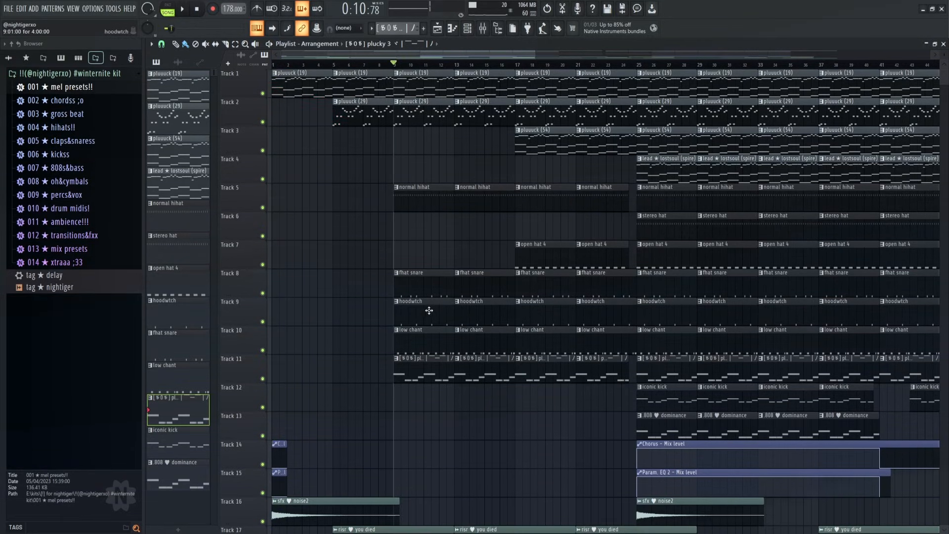
key(space)
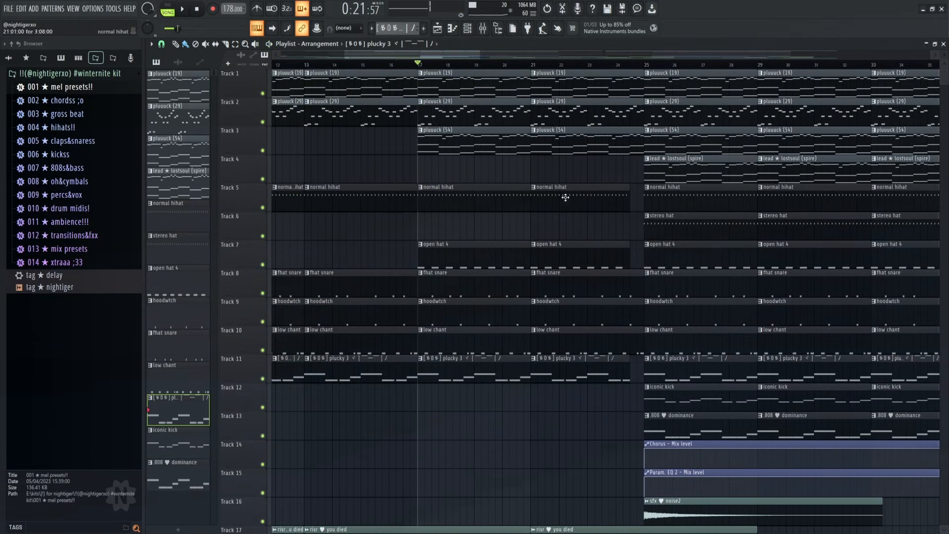
key(space)
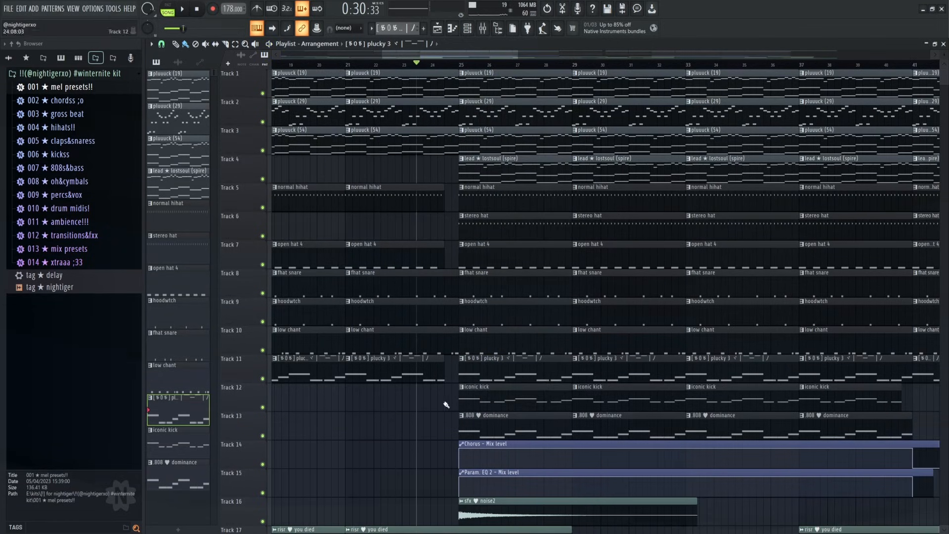
key(space)
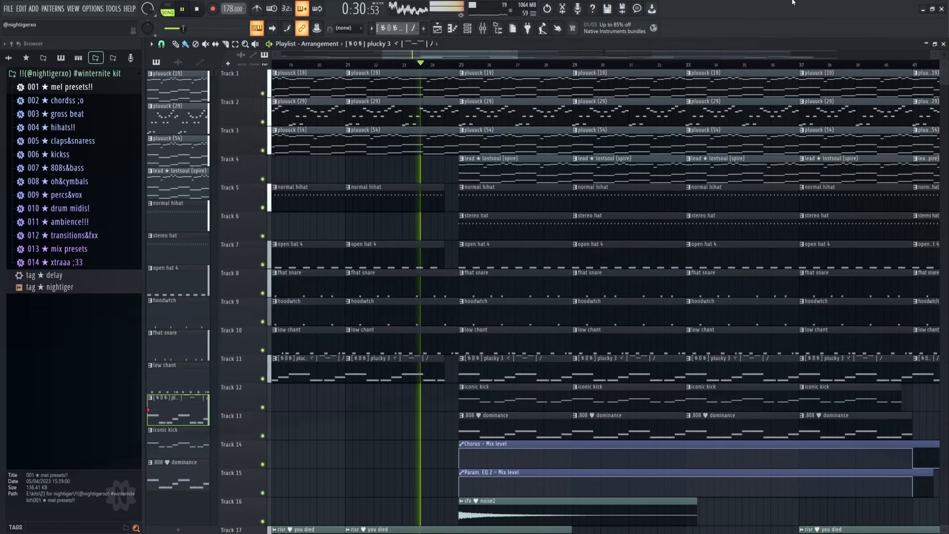